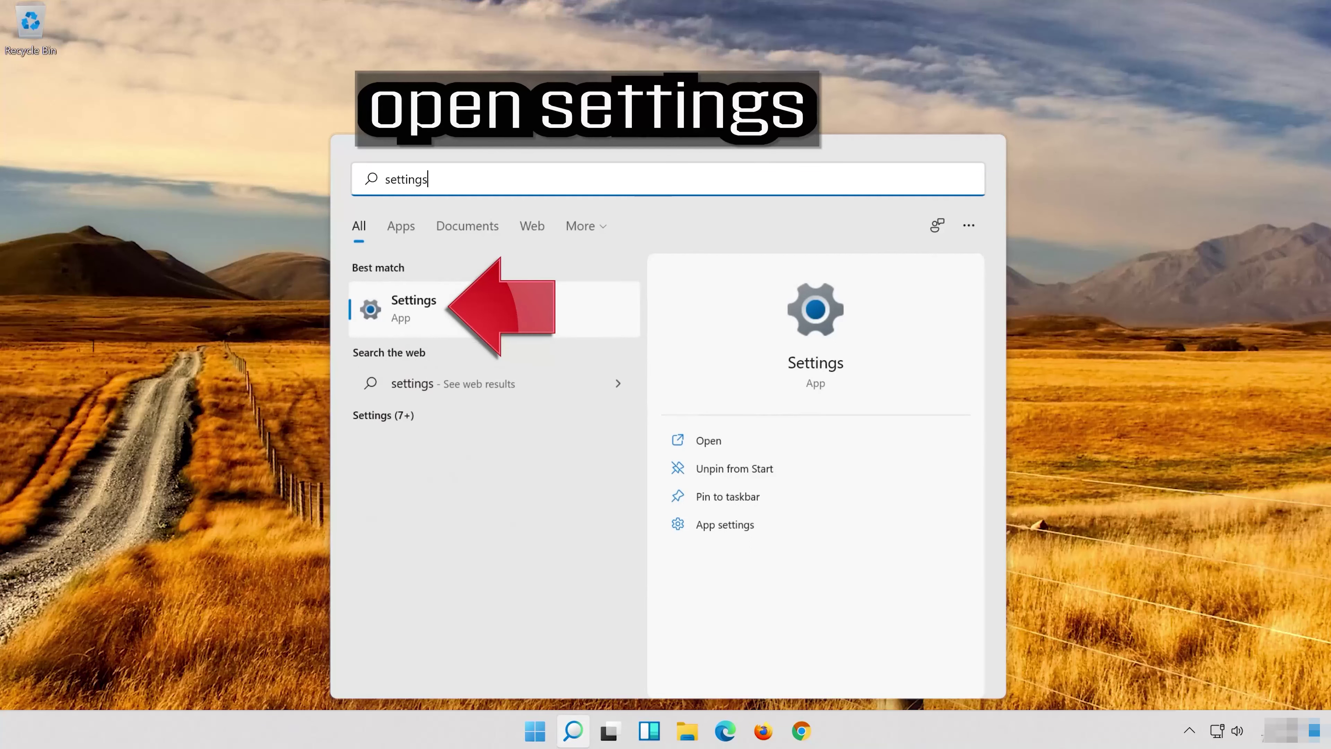
- Open the Network reset page within the advanced network settings of Windows Settings
left_click(475, 318)
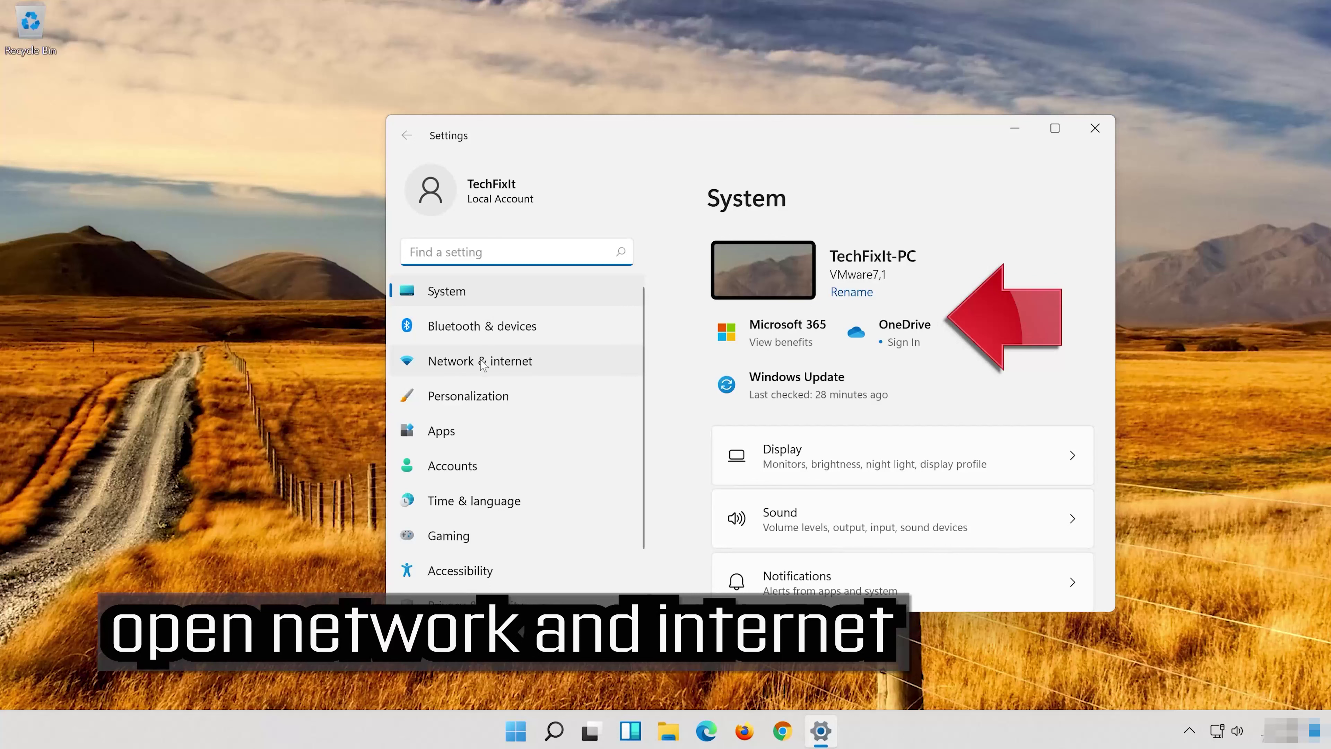
left_click(514, 366)
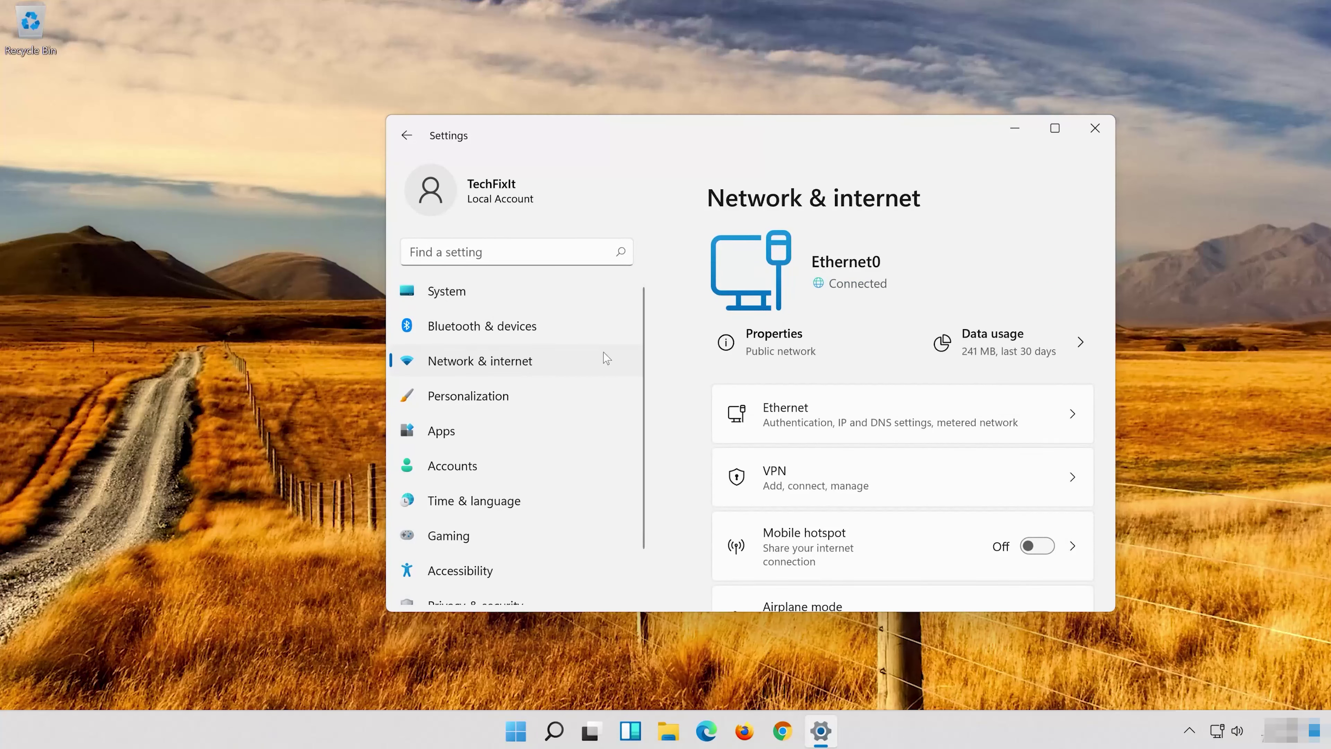
scroll(965, 347, "down", 5)
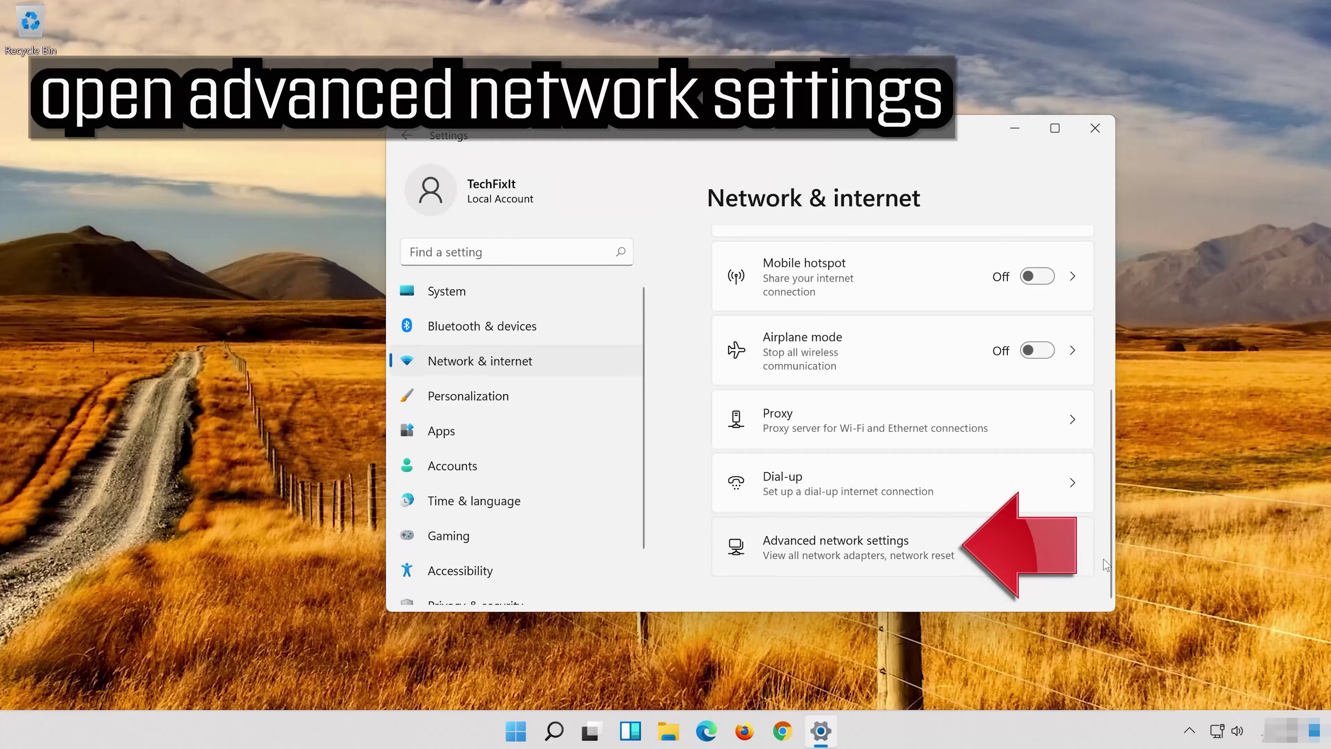
left_click(816, 555)
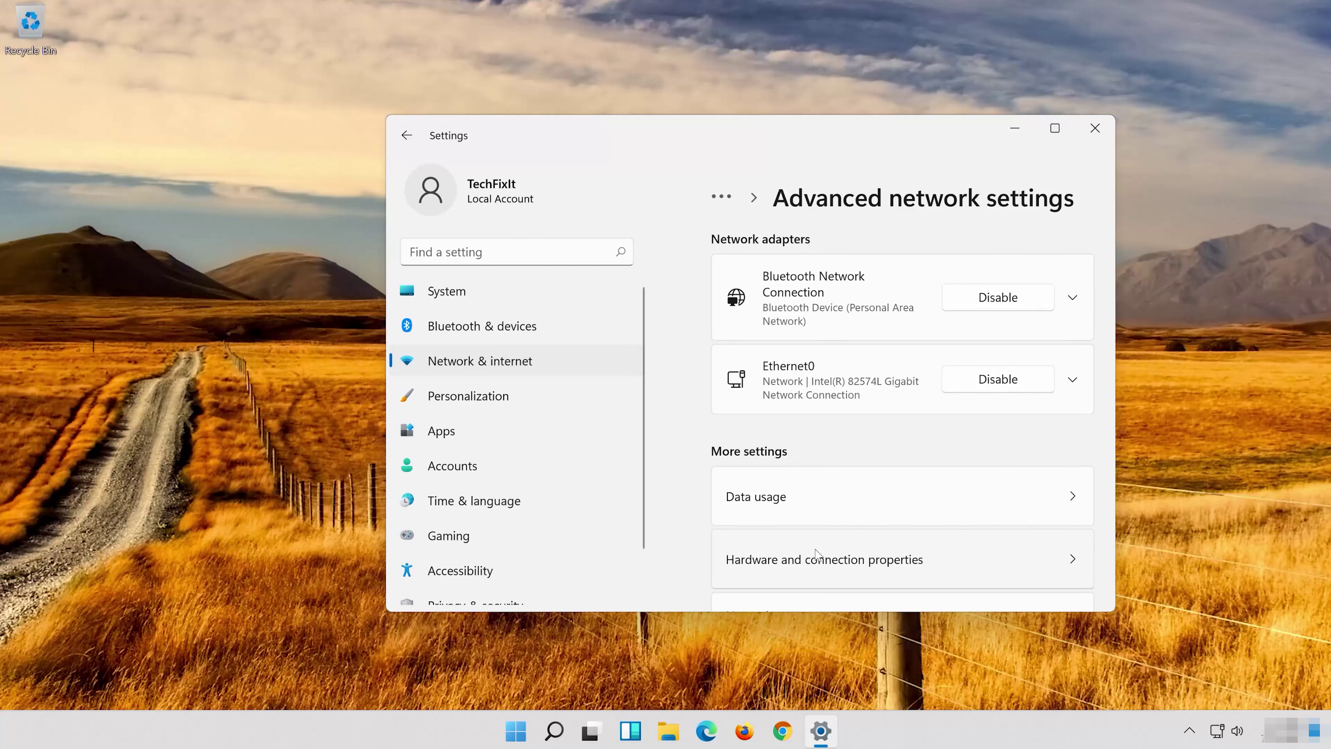
scroll(815, 551, "down", 4)
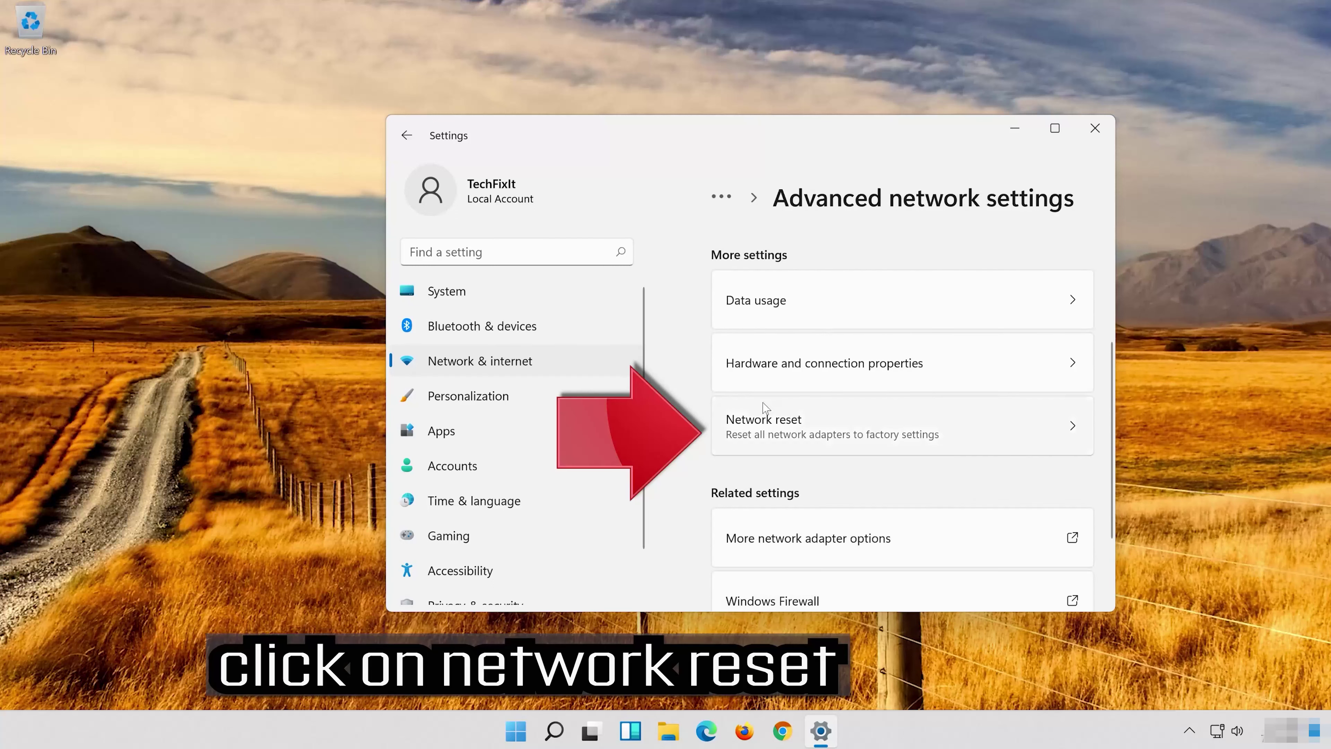
left_click(908, 420)
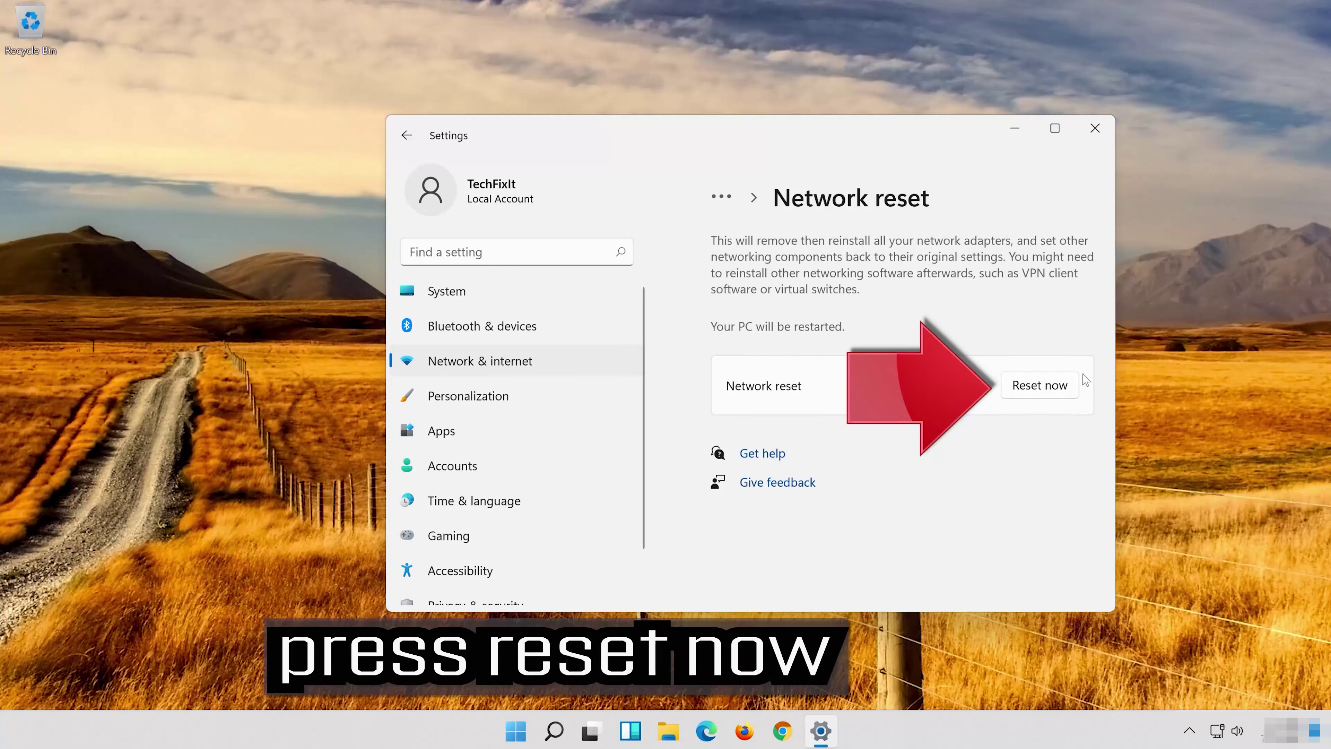
- Reset all network adapters now, accept the confirmation, and close the sign-out notice and Settings
left_click(1046, 384)
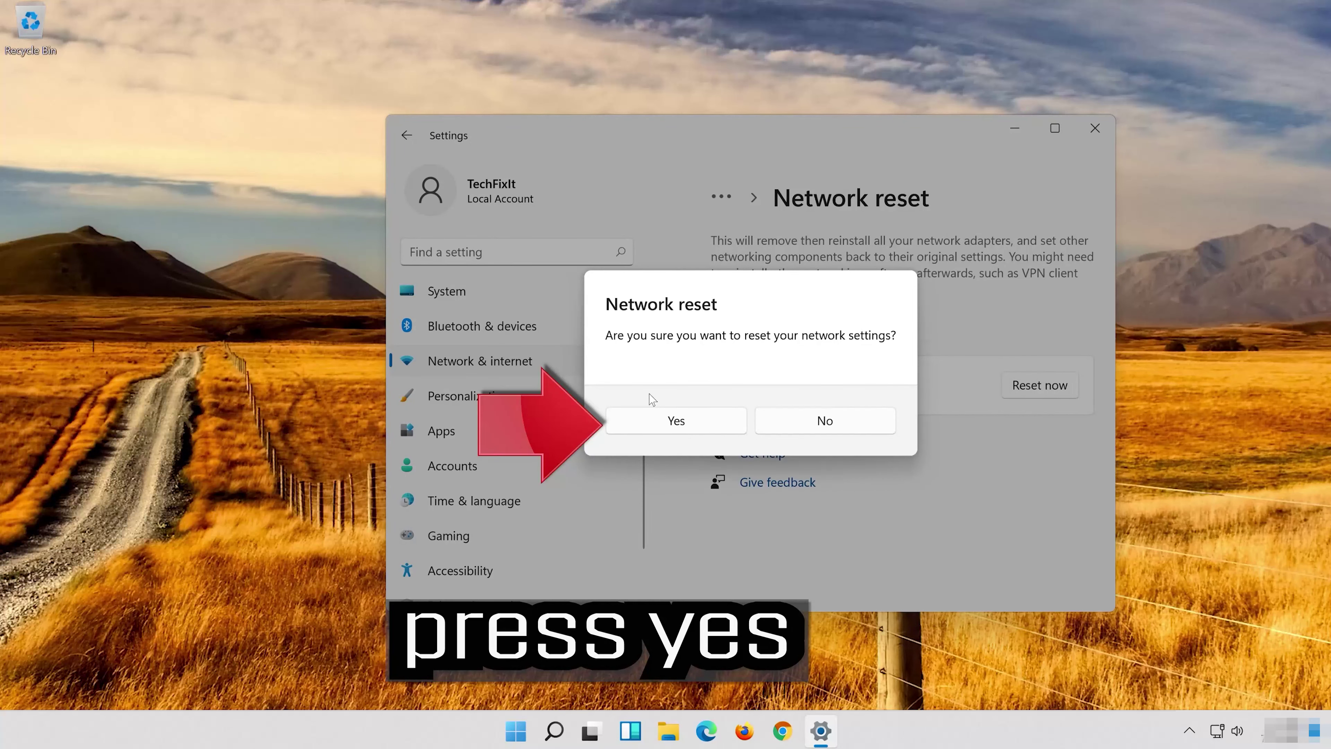
left_click(688, 424)
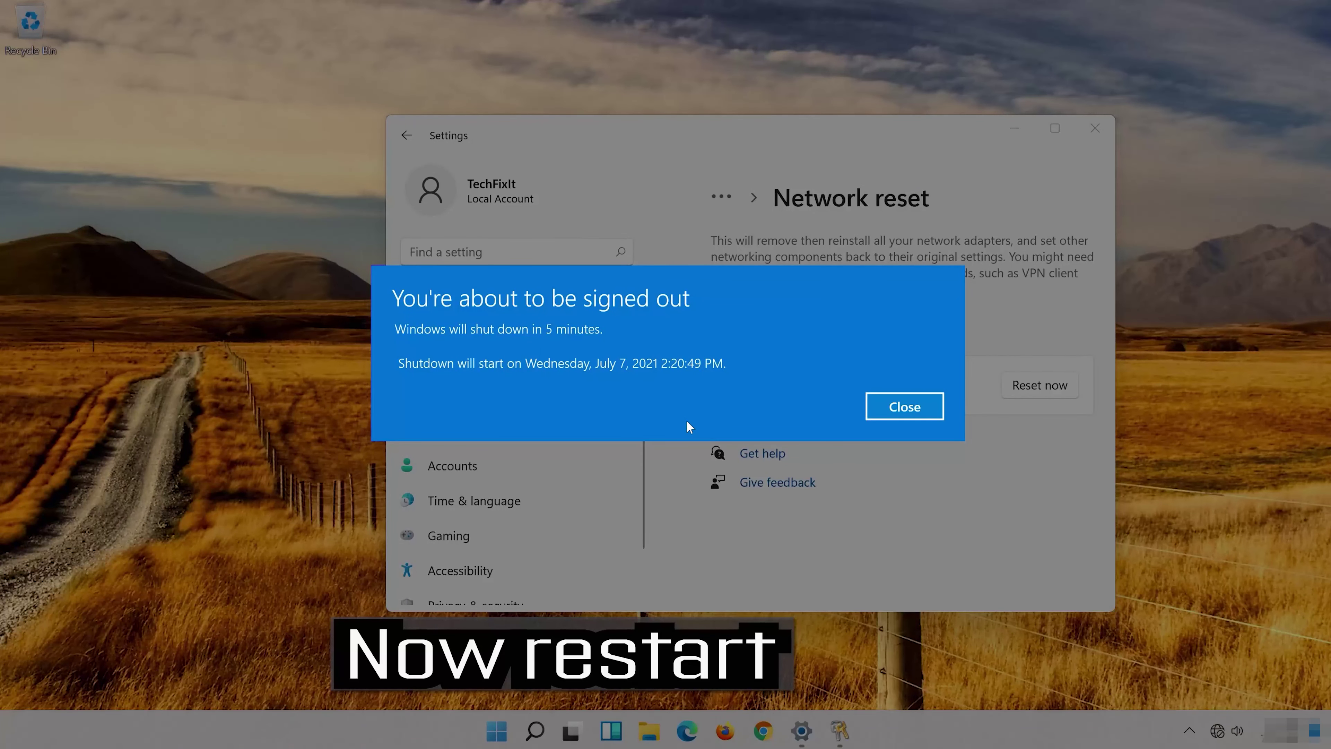
left_click(900, 411)
left_click(1095, 128)
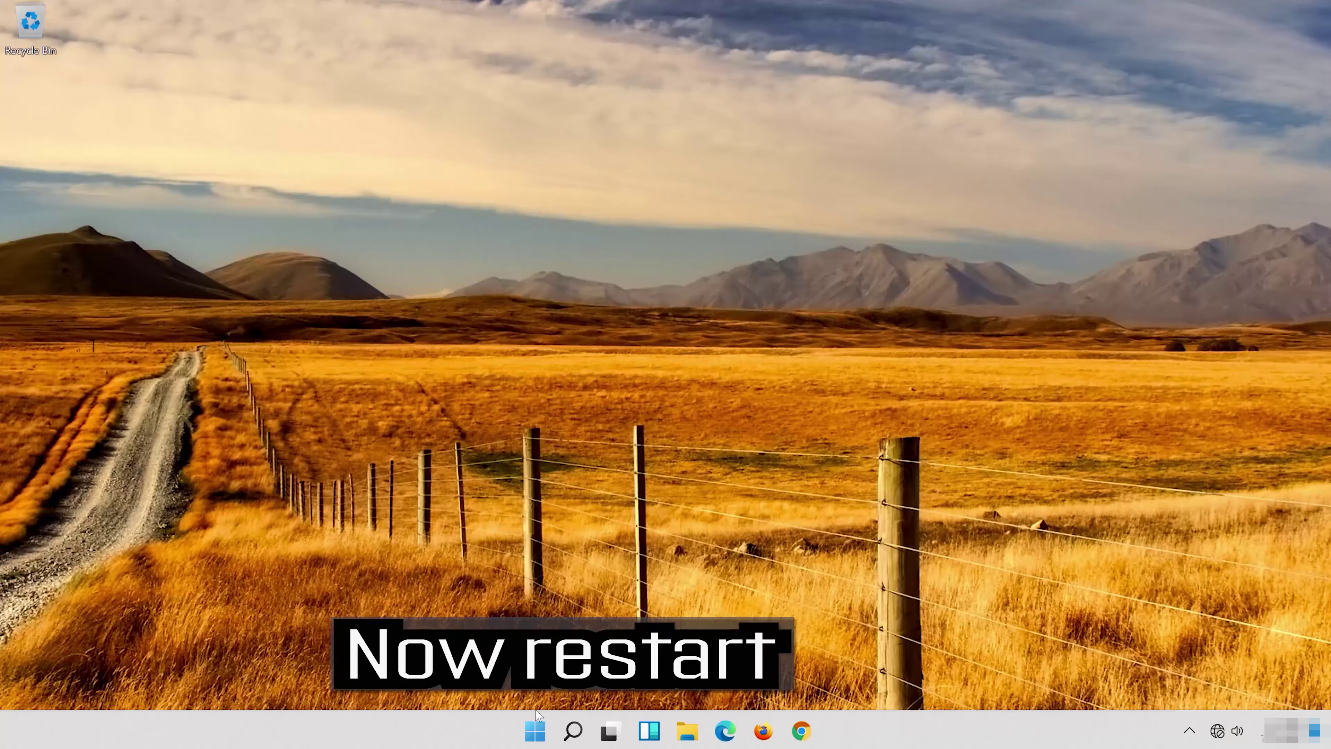
- Restart the computer to complete the network reset
left_click(521, 742)
left_click(884, 671)
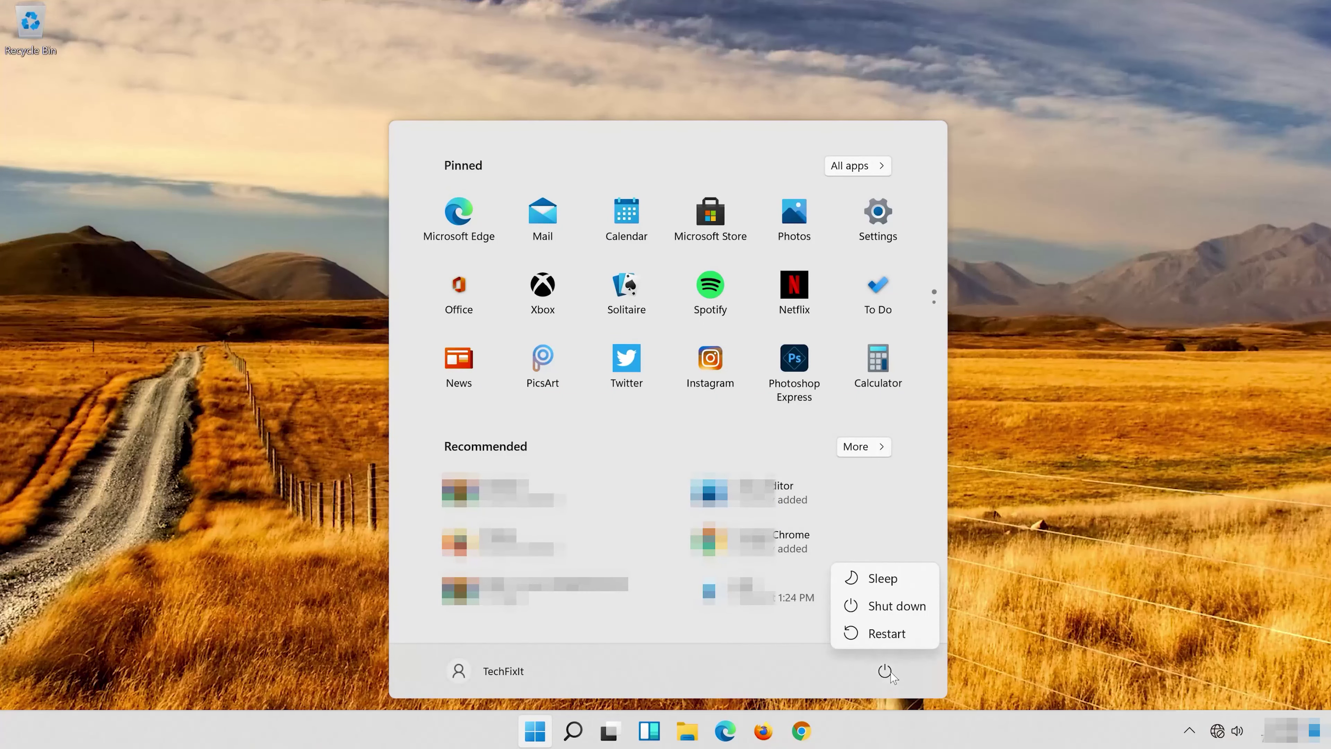
left_click(896, 633)
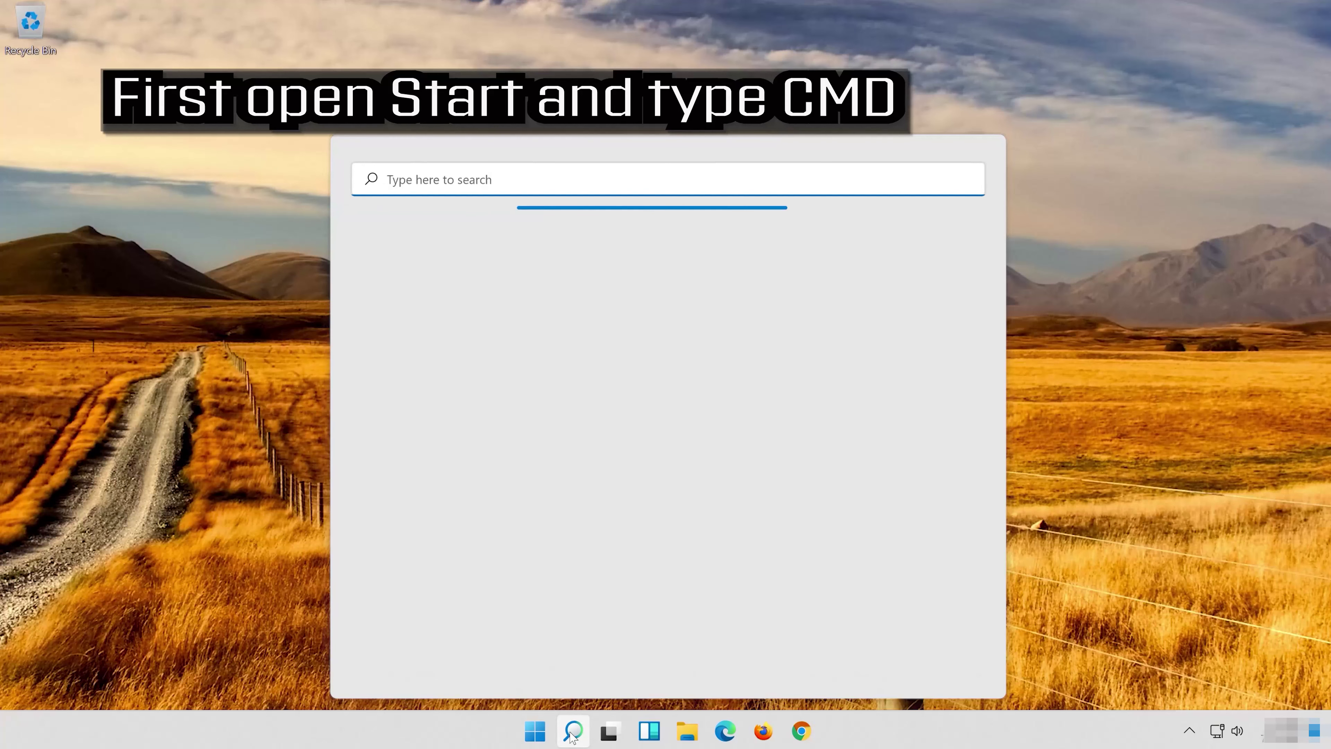
- Search Windows for cmd and run Command Prompt as administrator, allowing it to make changes to the device
type("cmd")
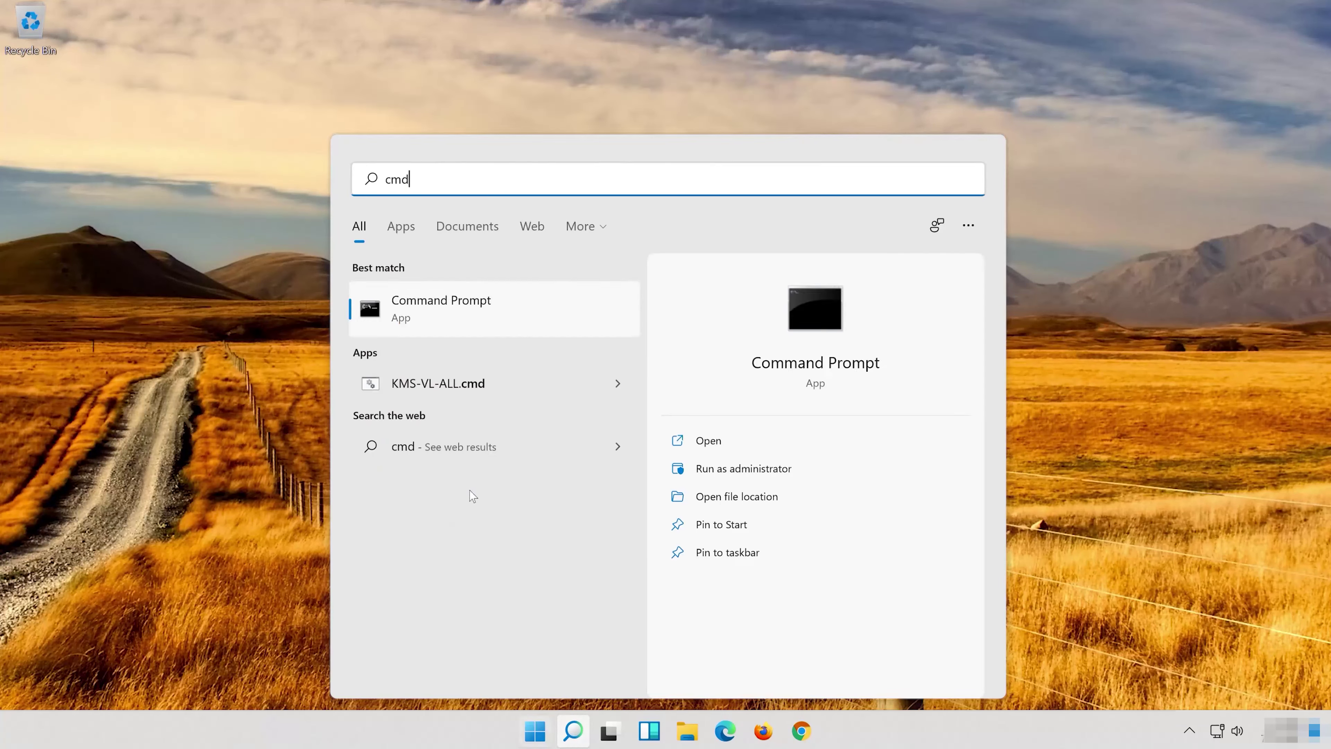
right_click(549, 310)
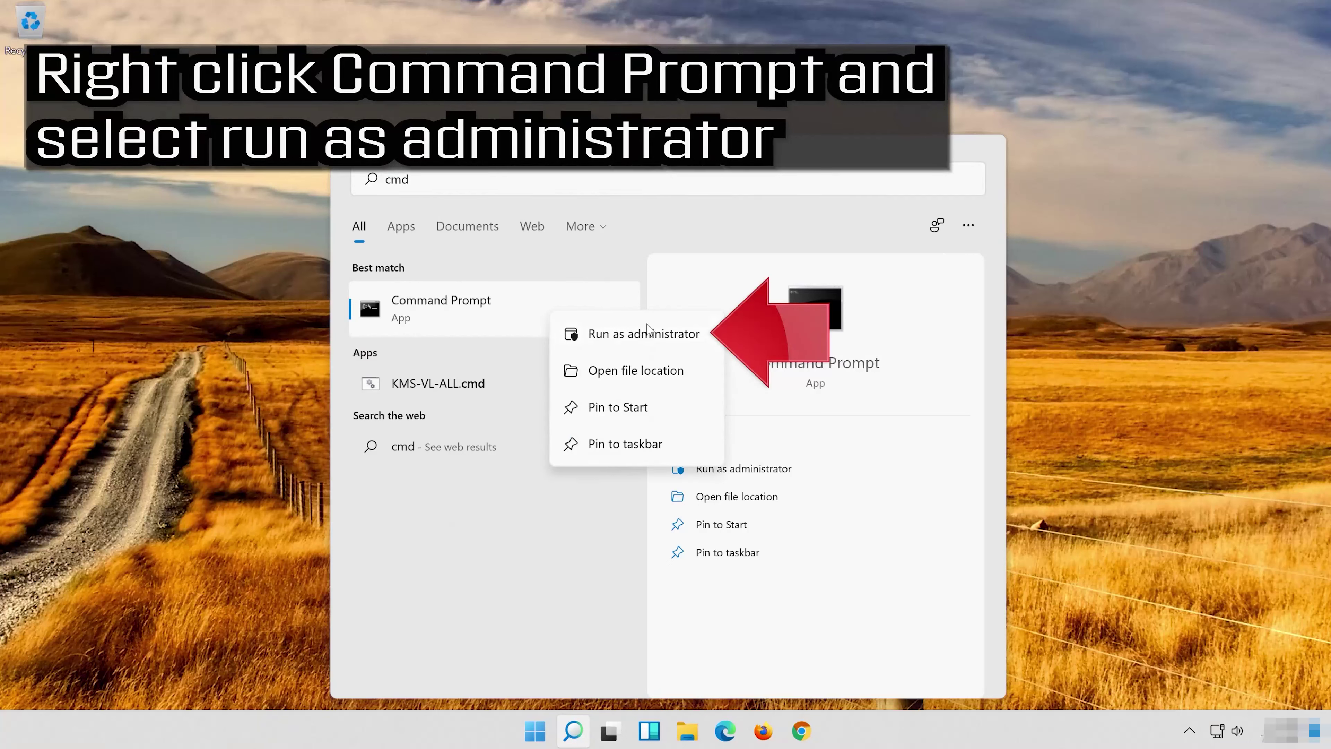
key("Escape")
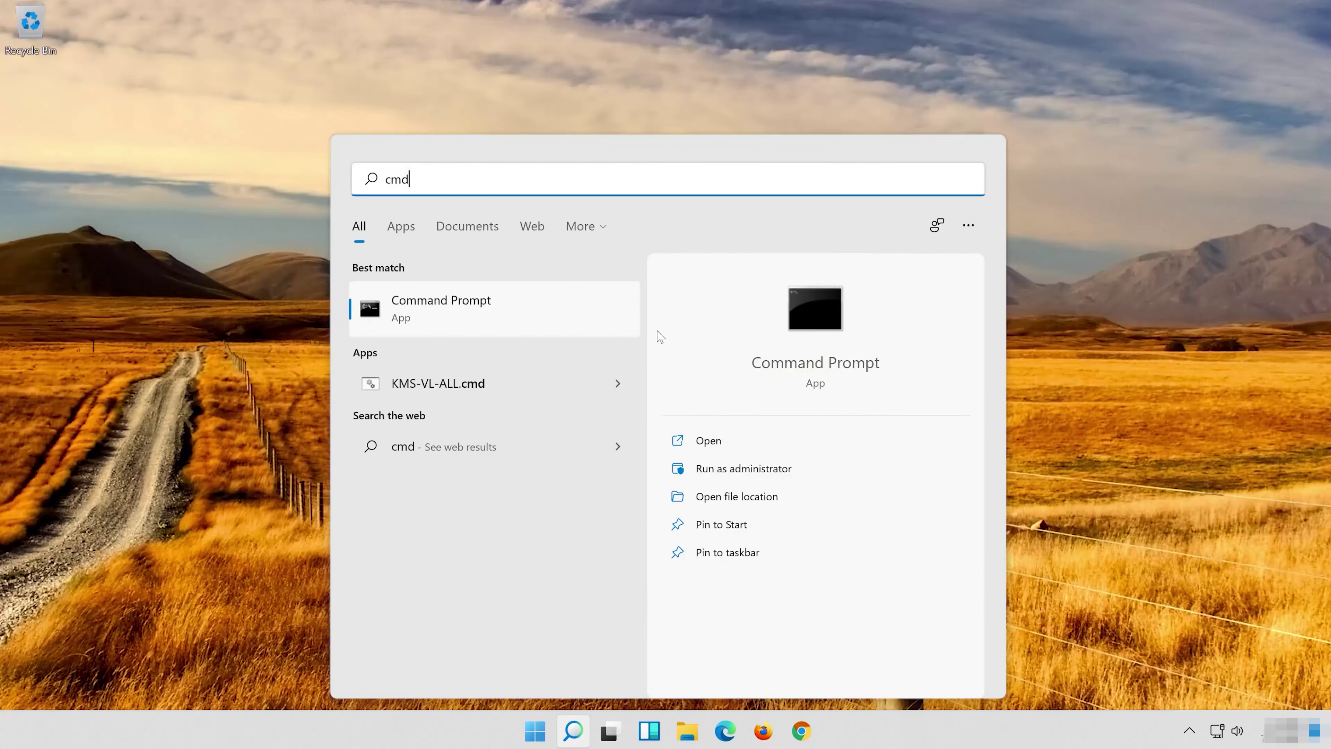
key("ctrl+shift+Return")
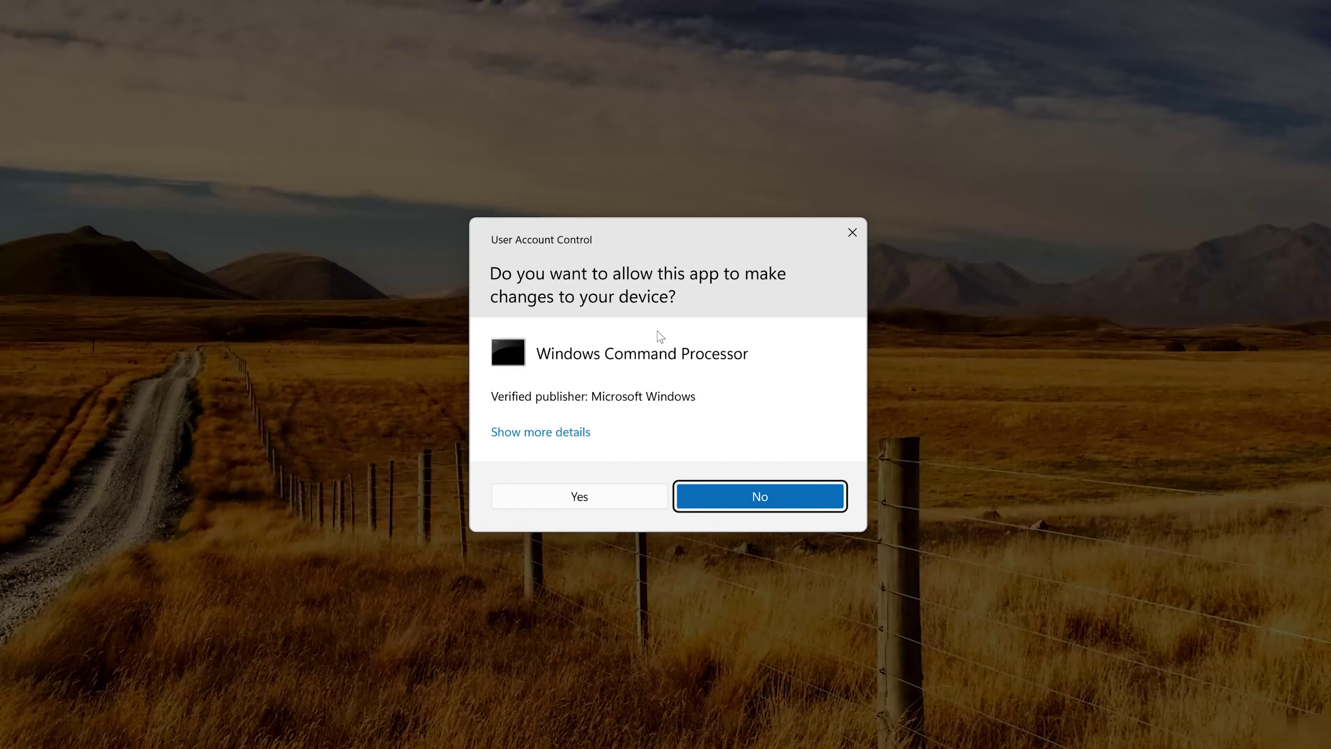
left_click(595, 496)
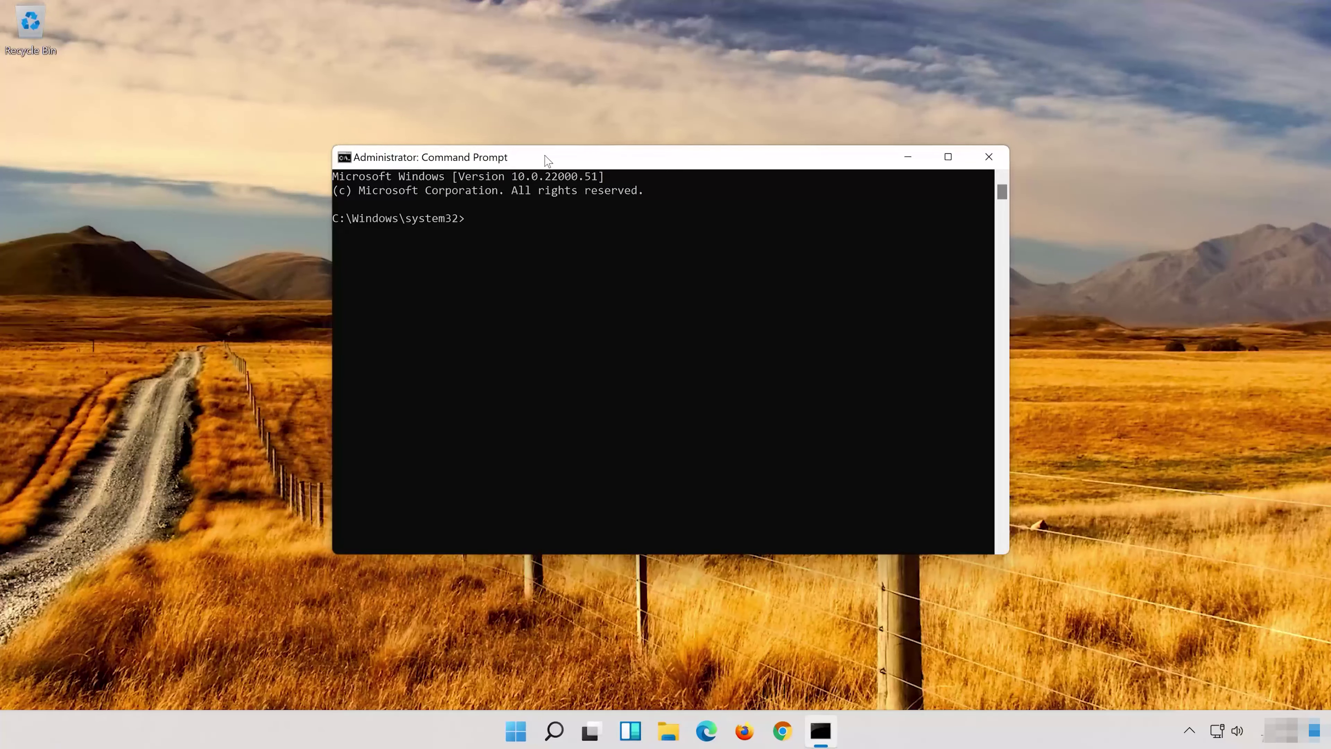
- Reset the IP stack with the command netsh int ip reset c:\resetlog.txt
type("n")
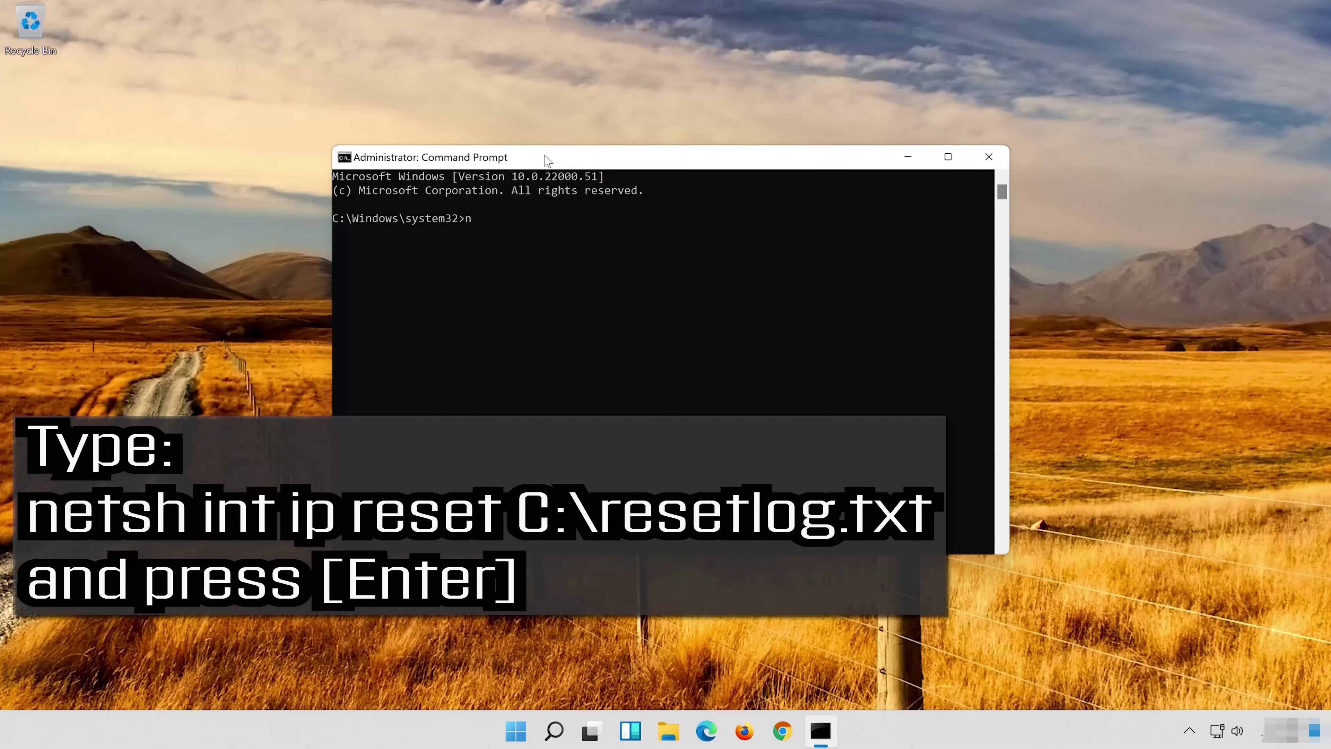
type("etsh int ip reset c:\\resetlog")
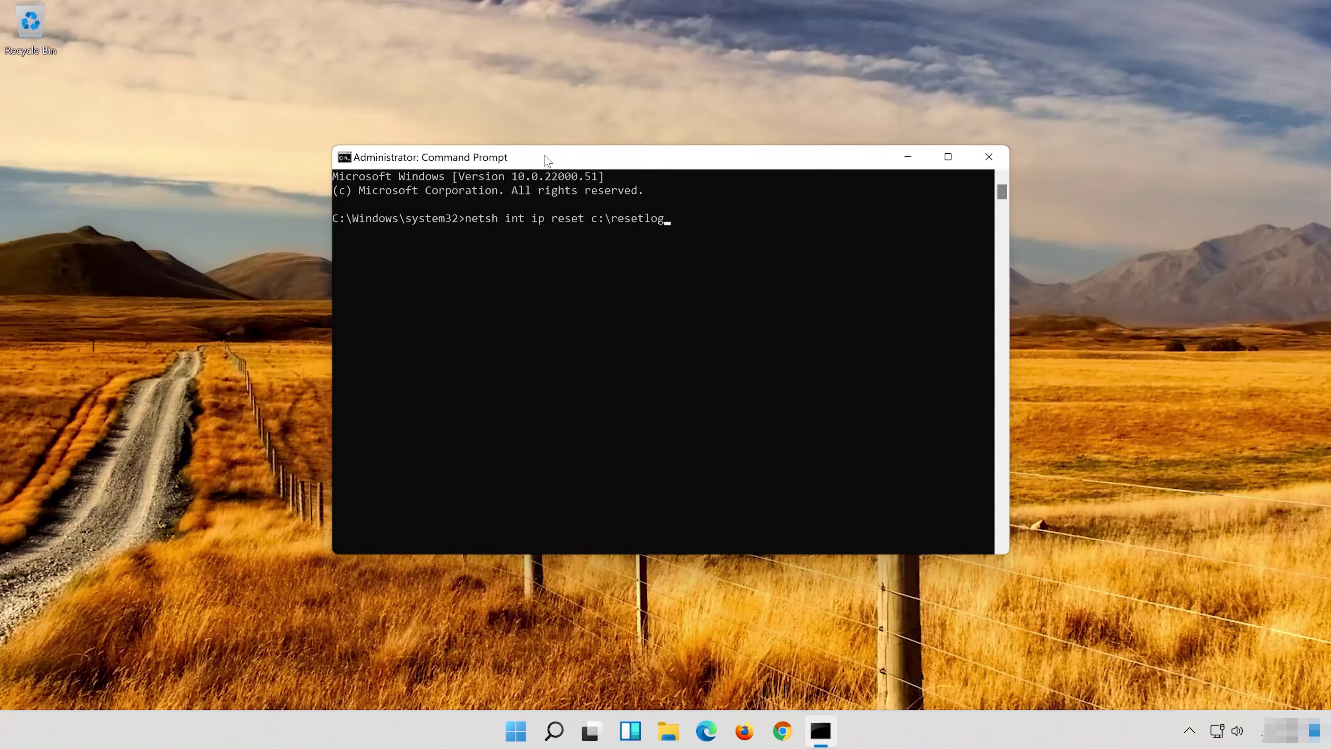
type(".txt")
key("Return")
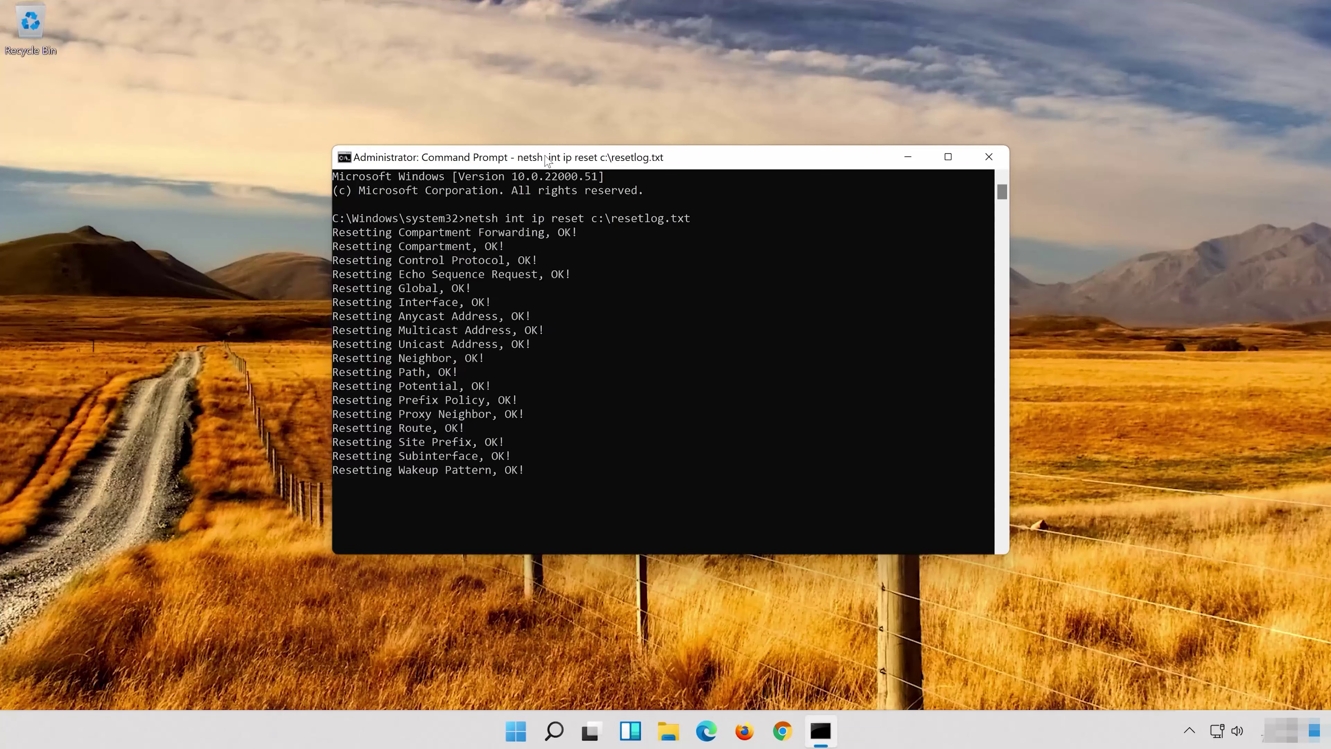
- Reset the Winsock catalog with the command netsh winsock reset
type("n")
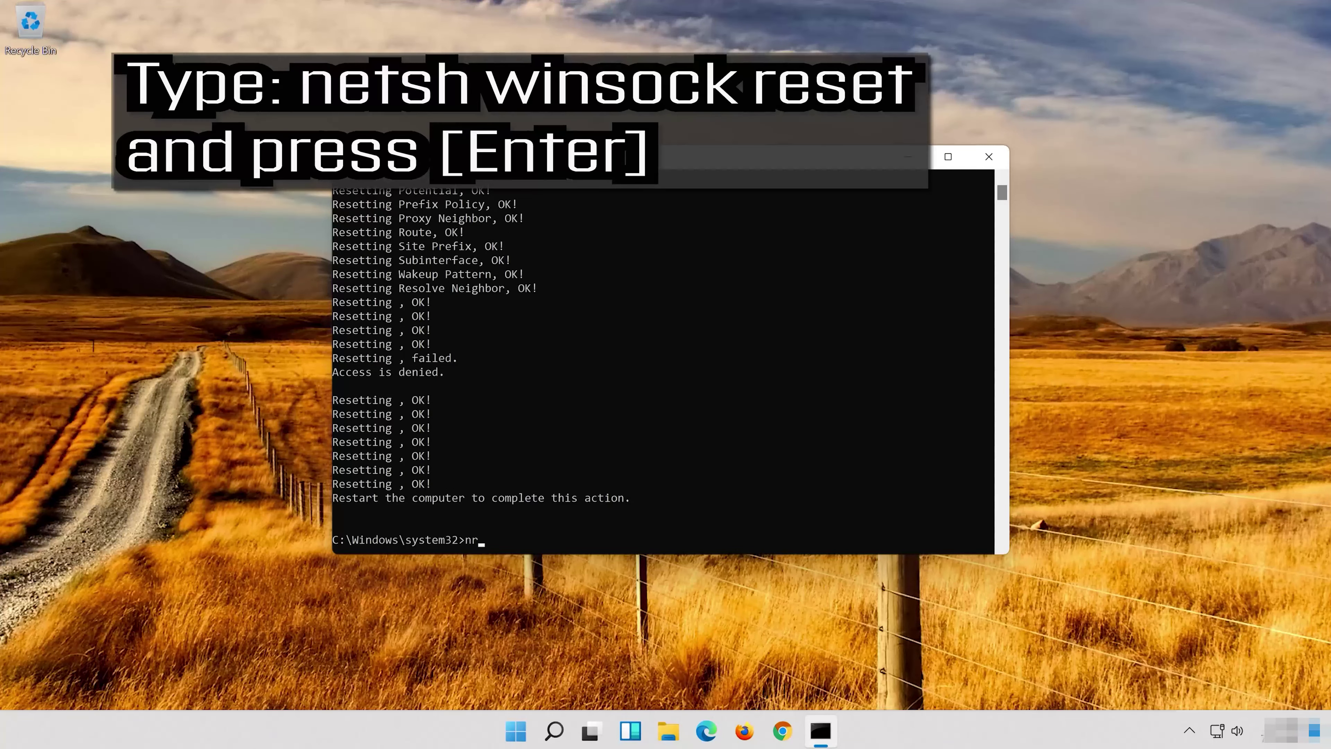
type("etsh winsock rese")
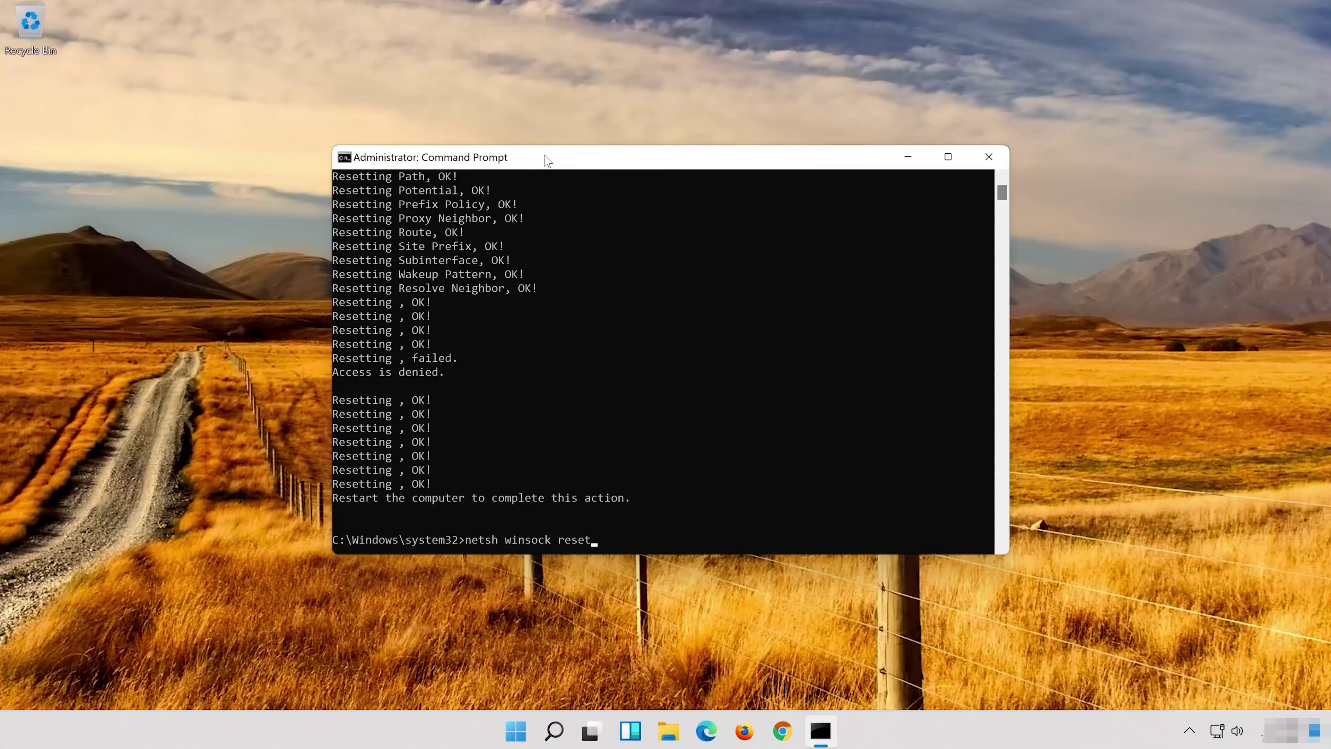
type("t")
key("Return")
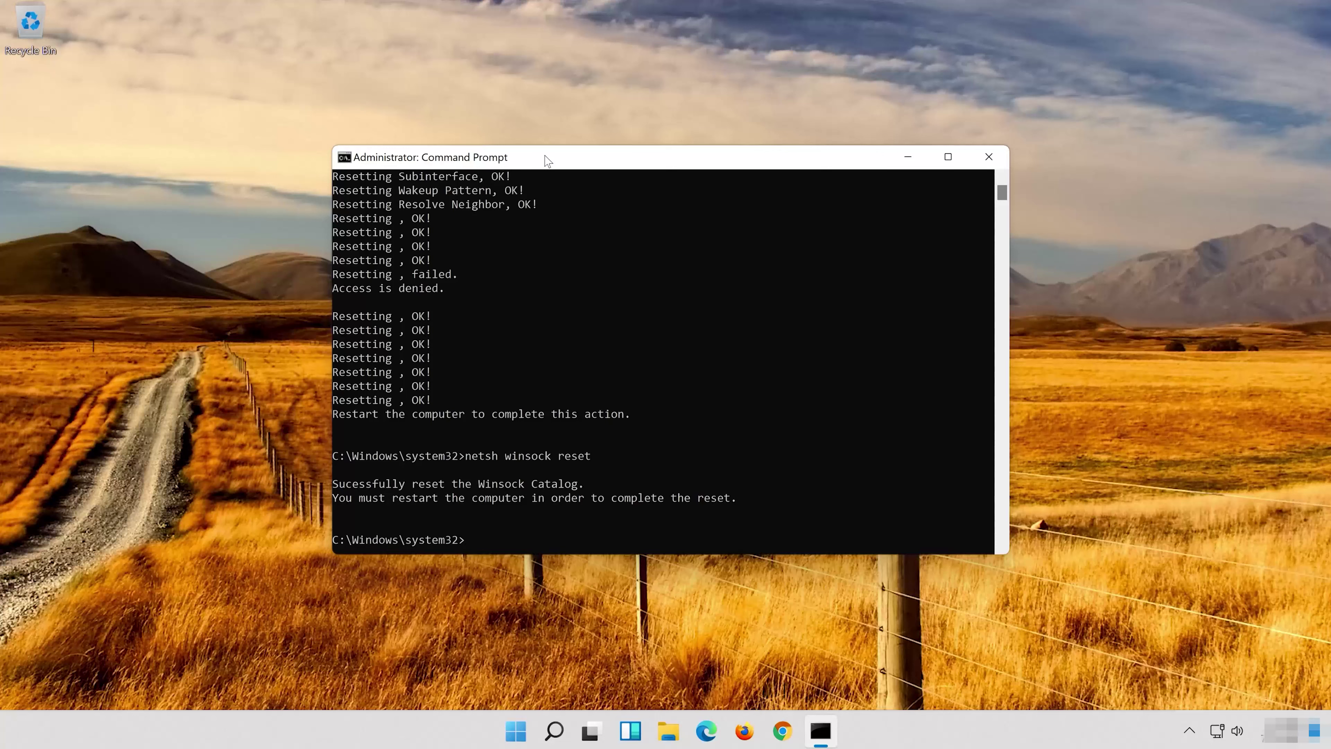
- Flush the DNS resolver cache with ipconfig /flushdns, and close Command Prompt with exit
type("ipconfig /flu")
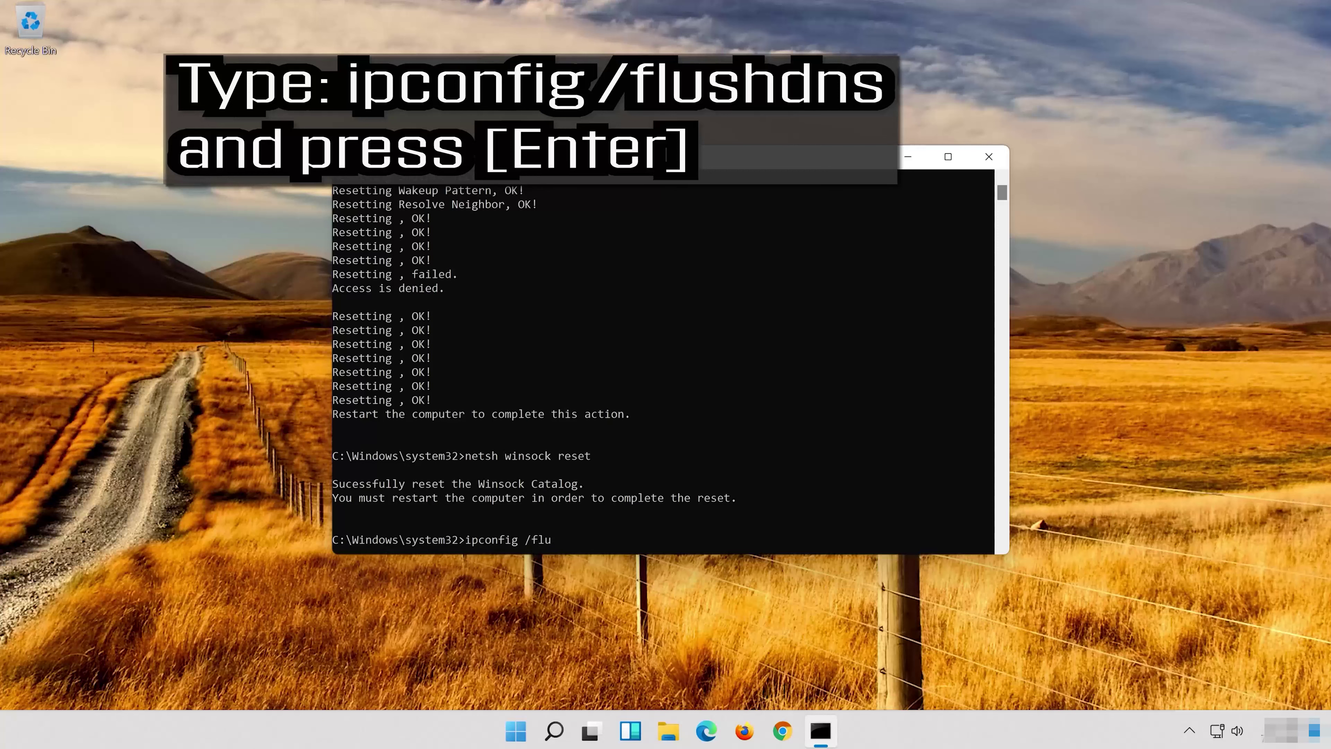
type("shdns")
key("Return")
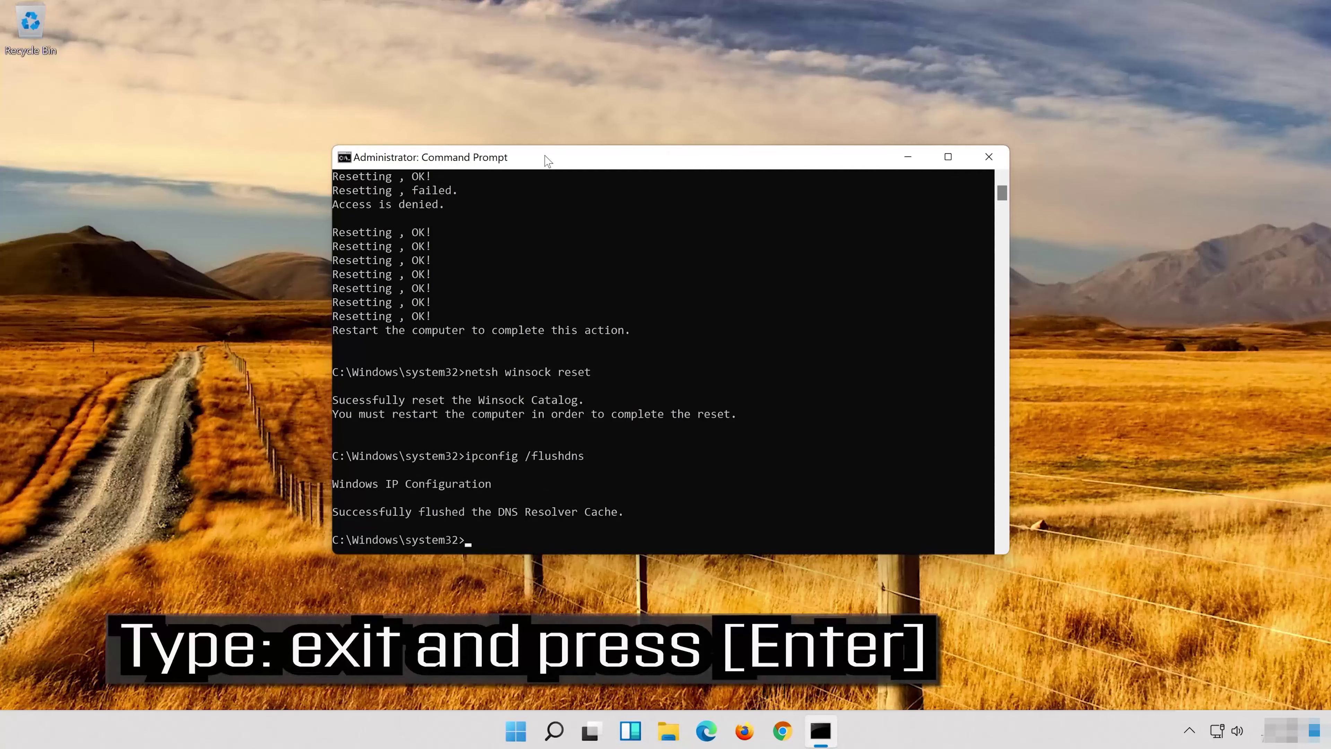
type("exit")
key("Return")
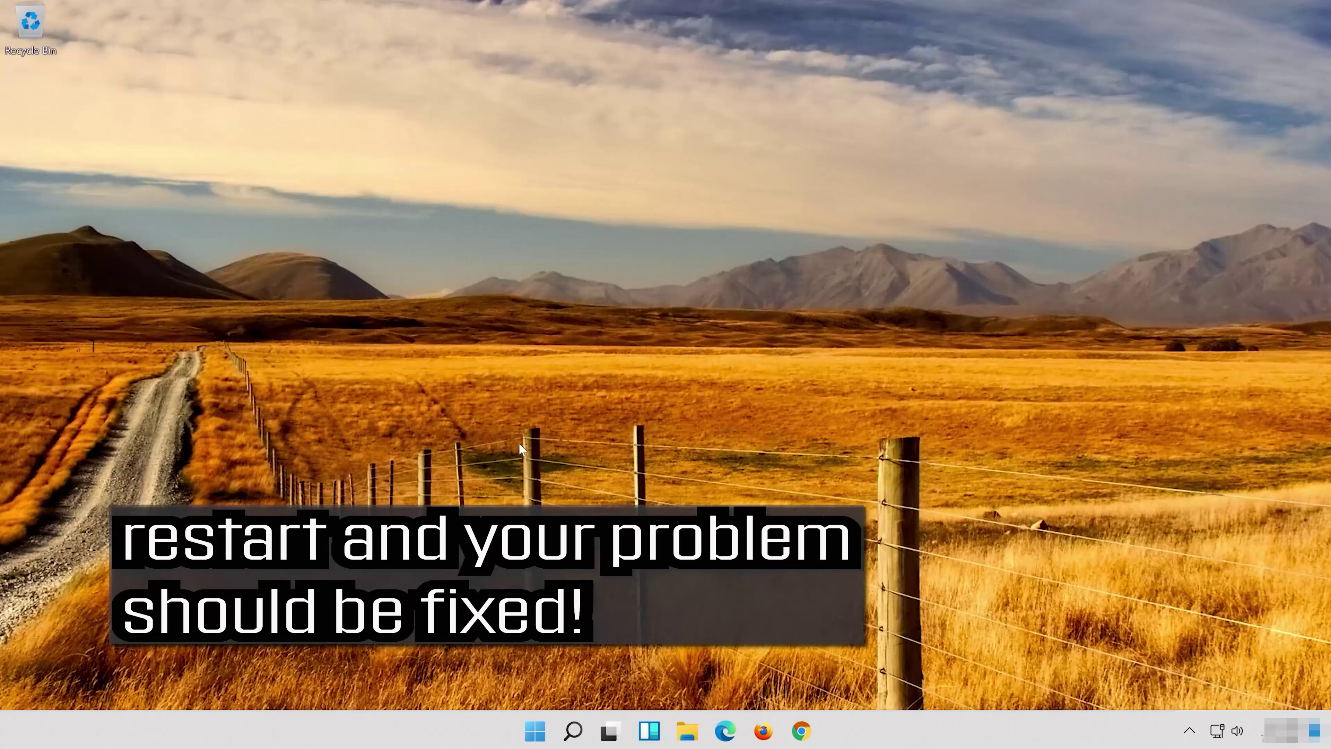
- Restart the computer to apply the IP and Winsock resets
left_click(536, 731)
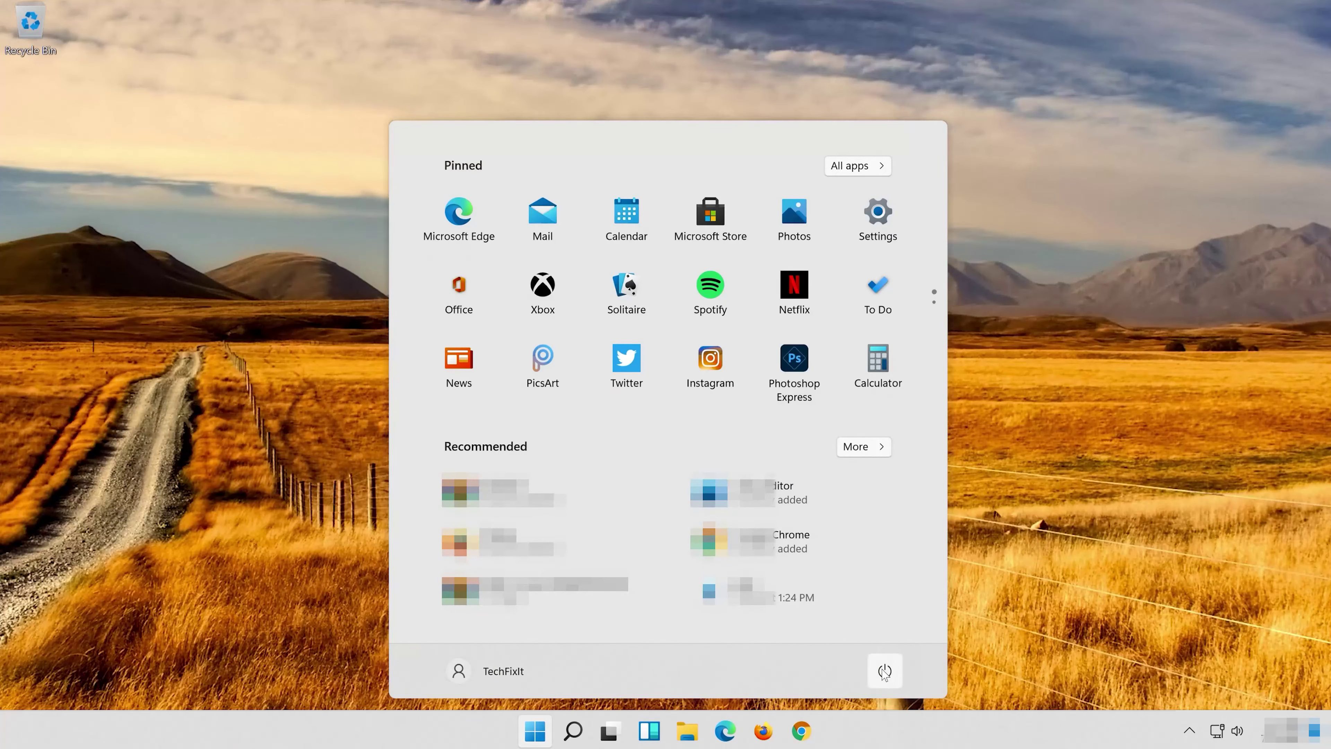
left_click(885, 671)
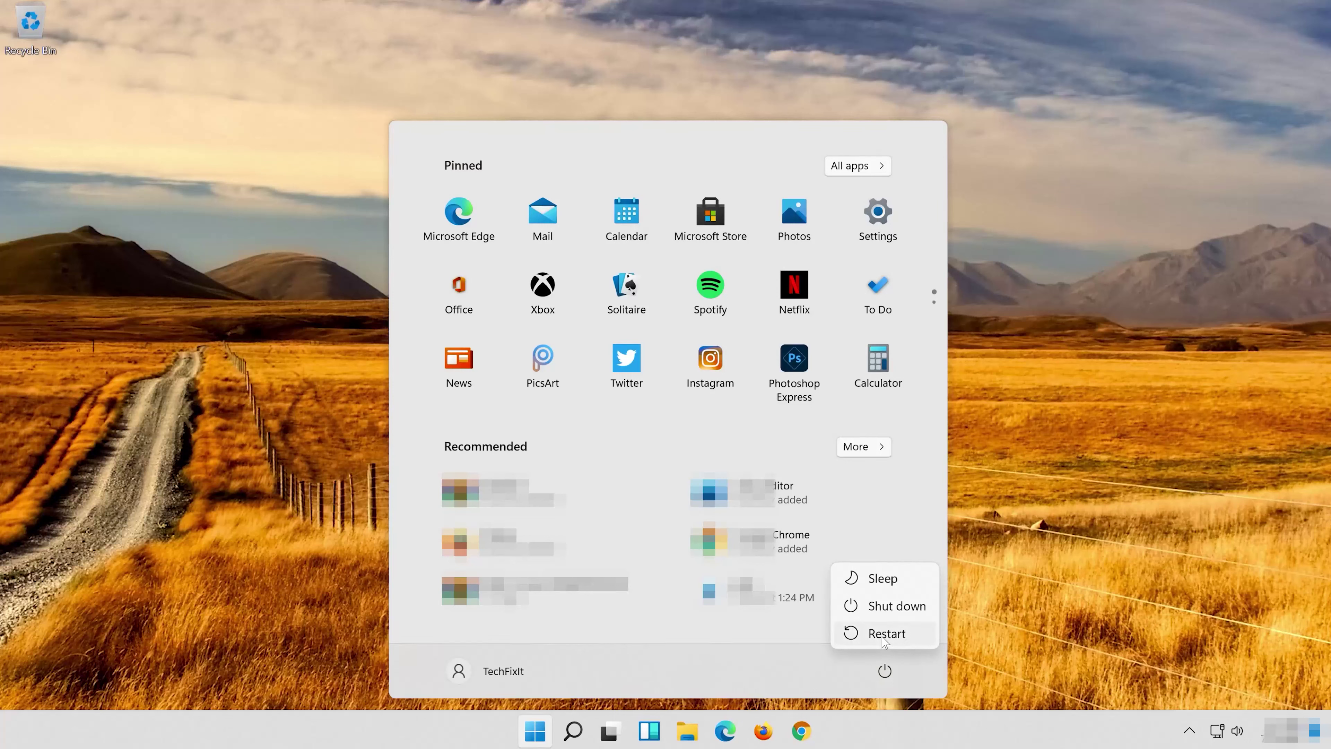
left_click(887, 634)
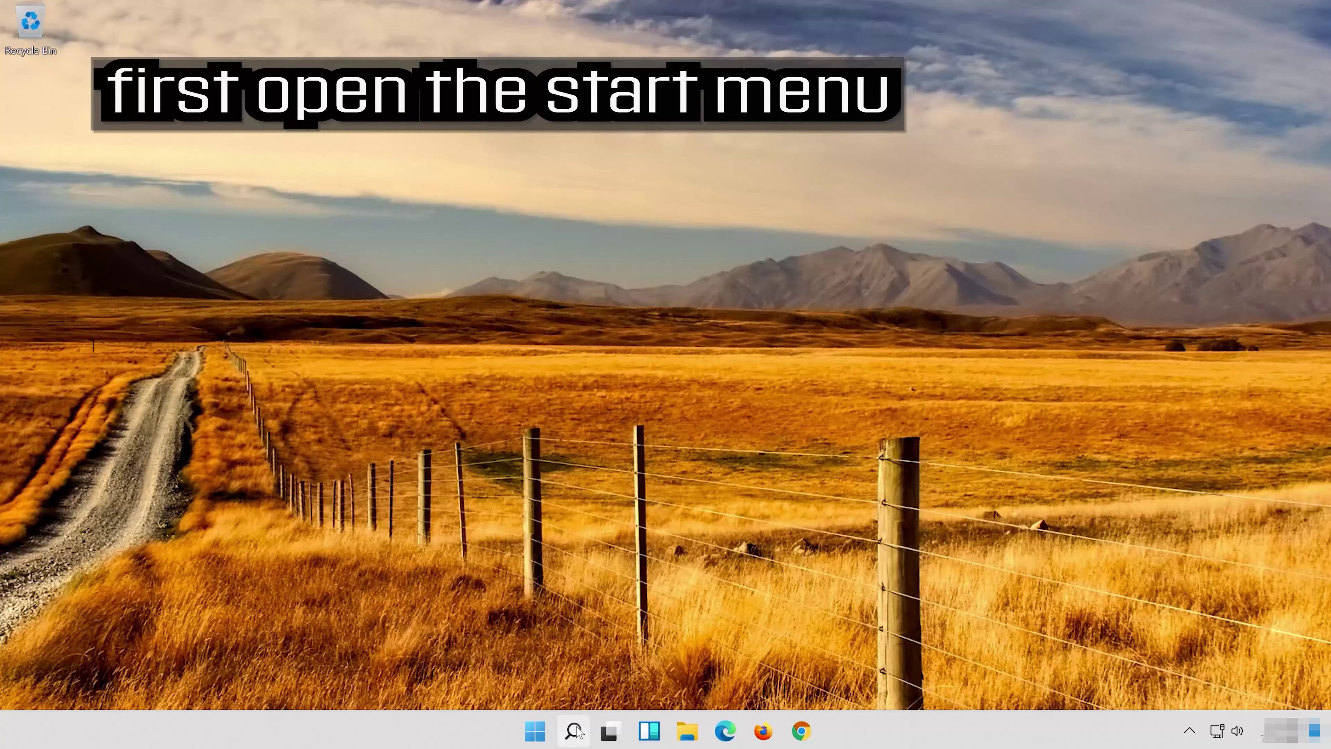
- Search Windows for settings and open the Ethernet adapter's page under Network & internet
left_click(580, 730)
type("settings")
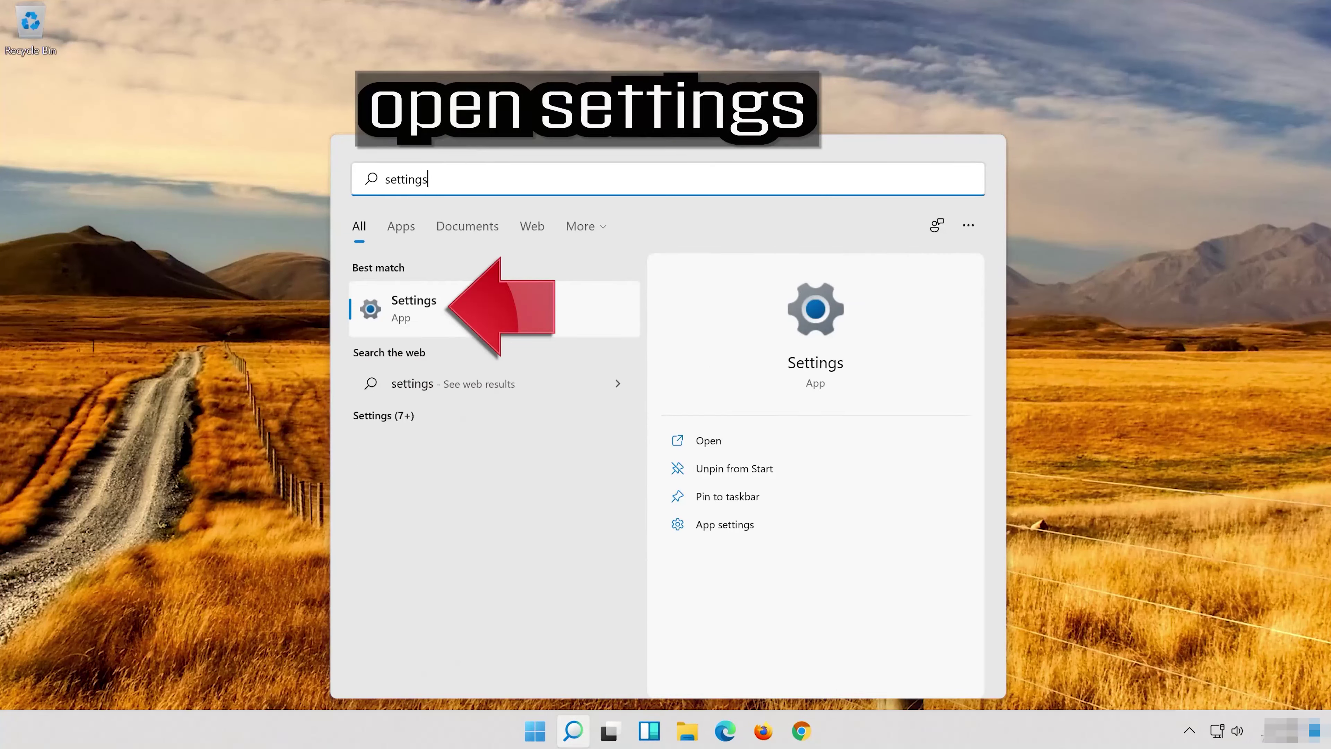
left_click(513, 310)
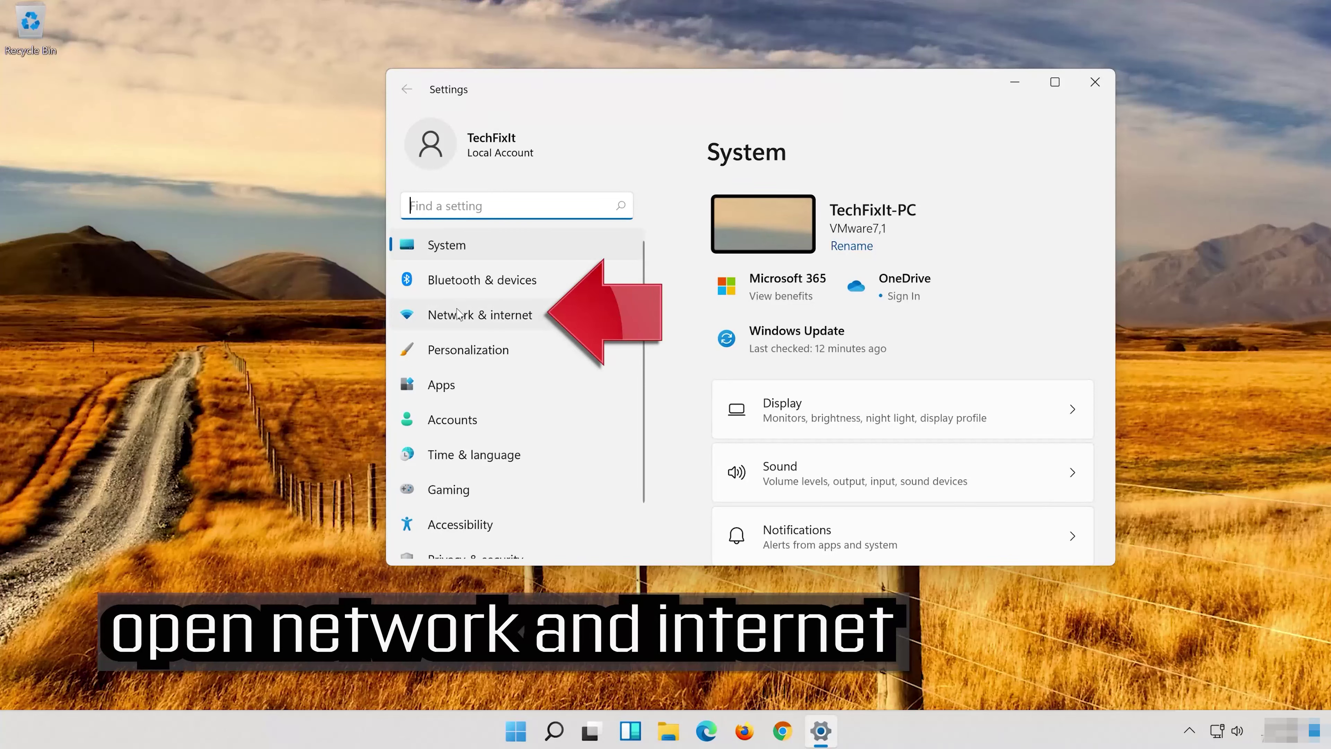
left_click(556, 324)
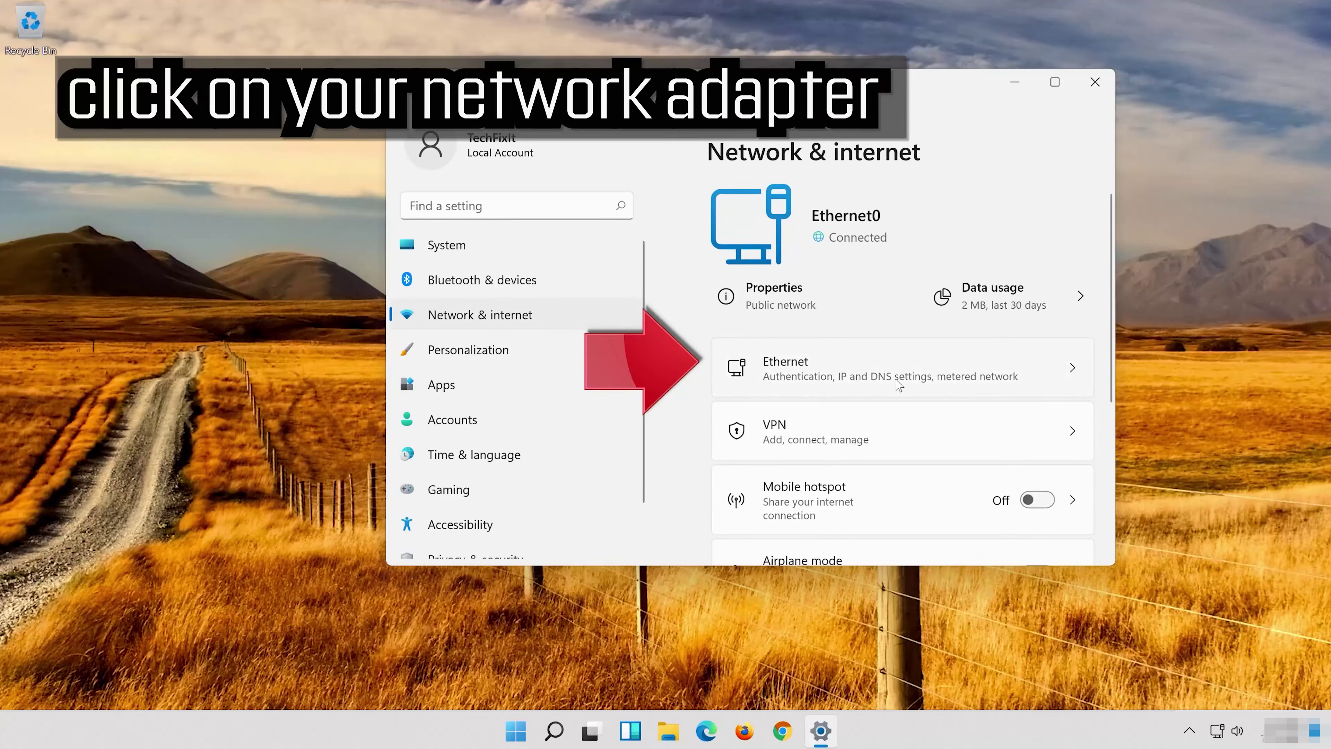
left_click(940, 376)
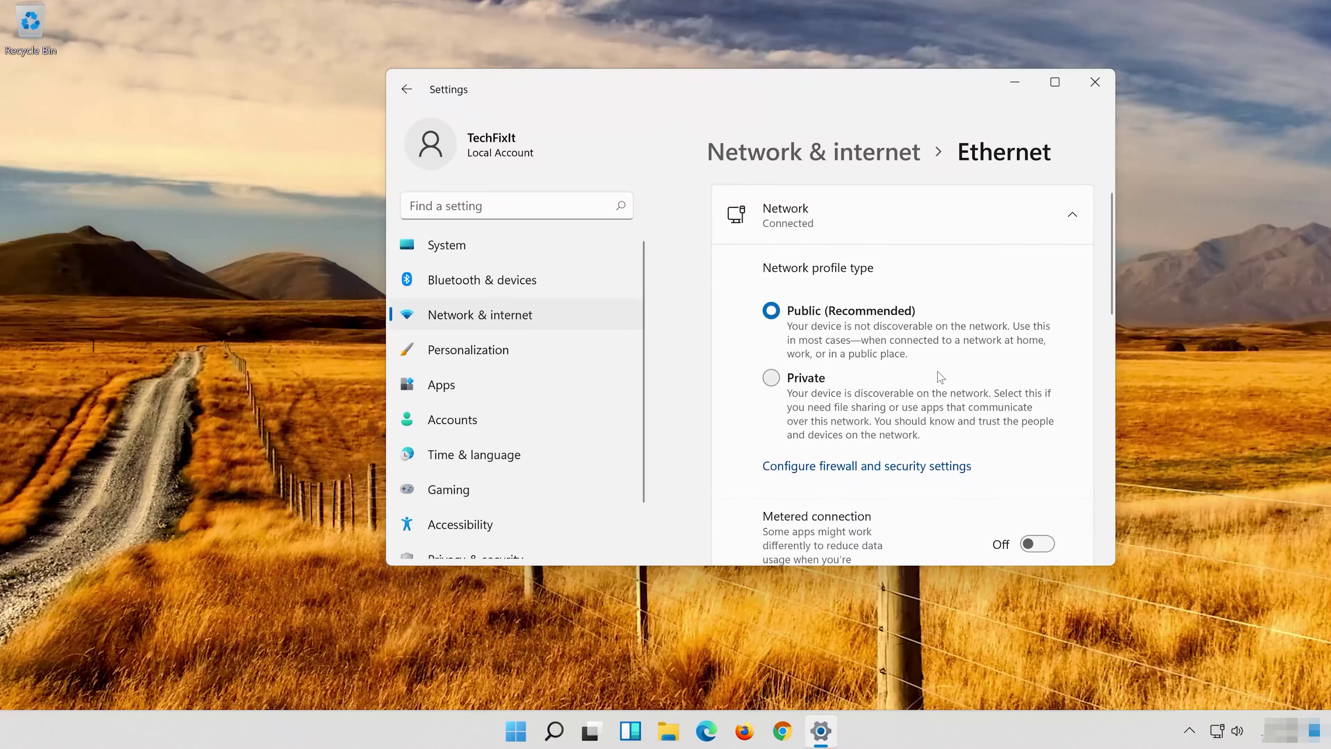
- Switch the Ethernet adapter's DNS server assignment to Manual and turn IPv4 on
scroll(939, 376, "down", 6)
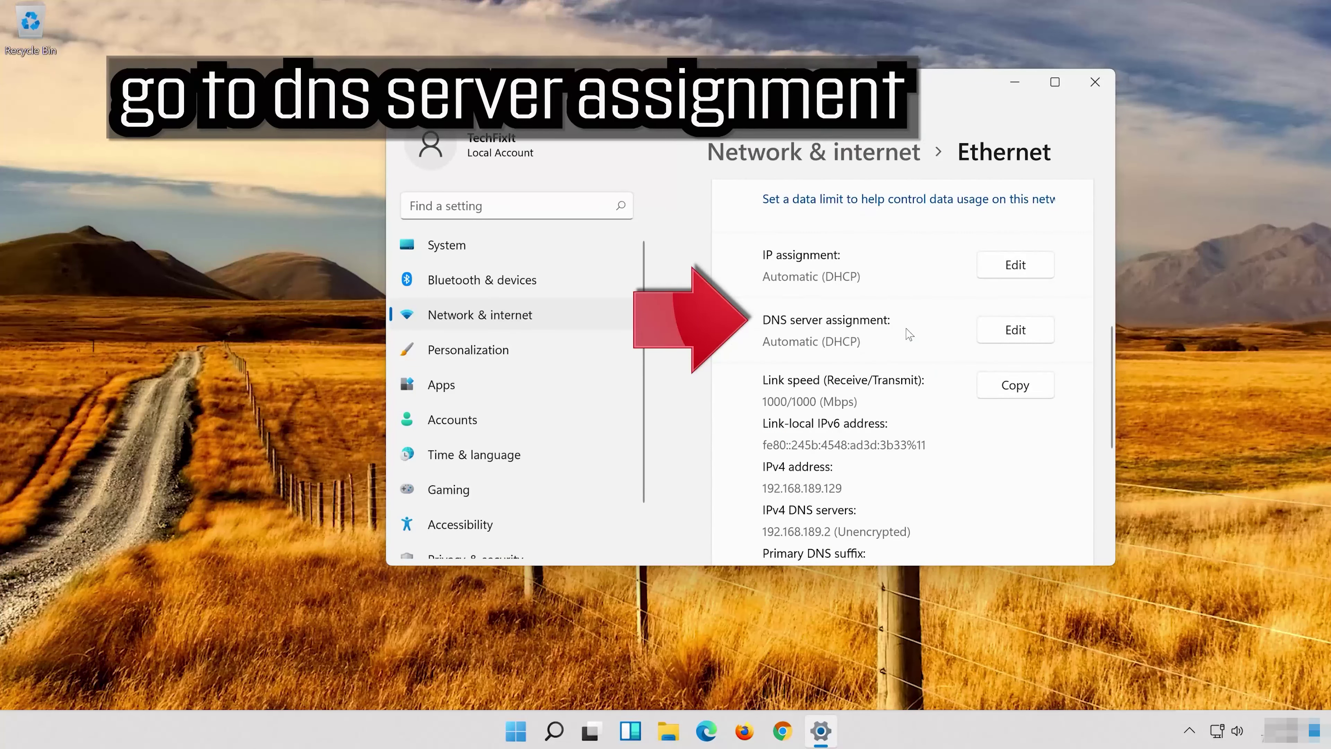
left_click(996, 334)
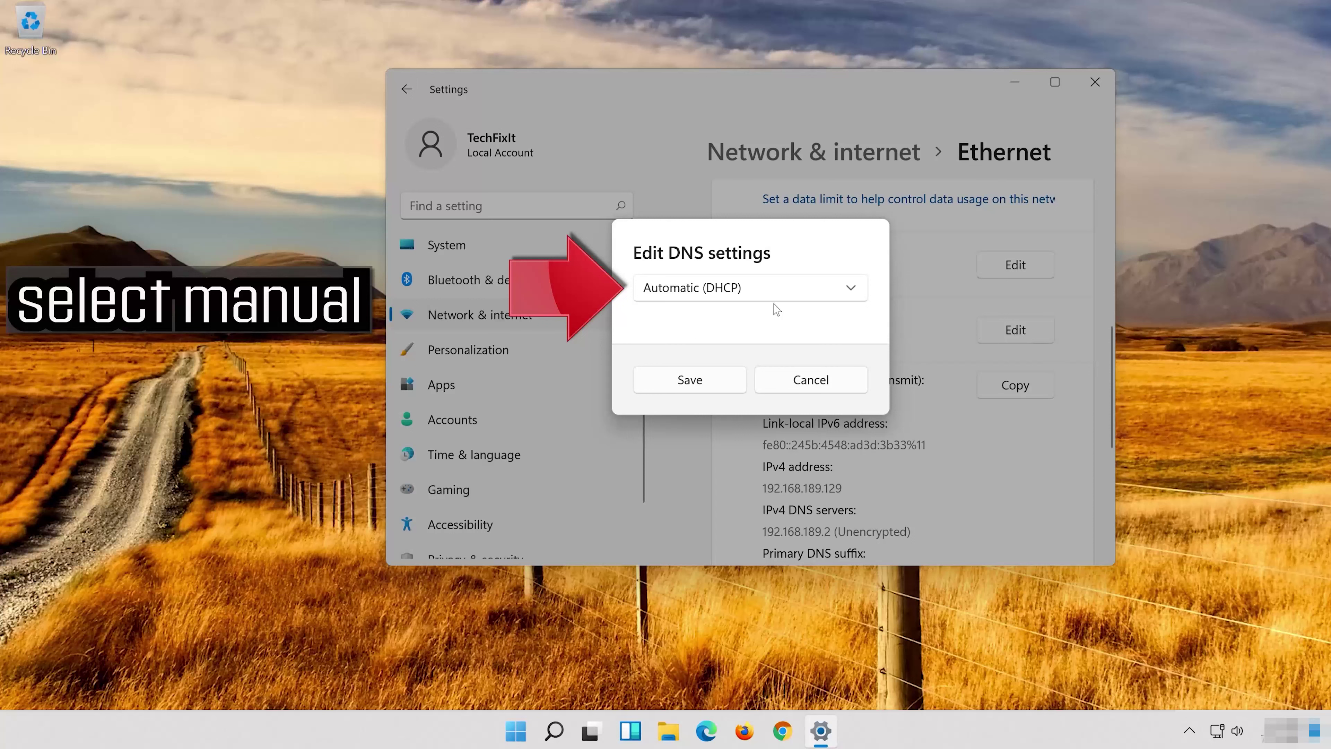
left_click(696, 295)
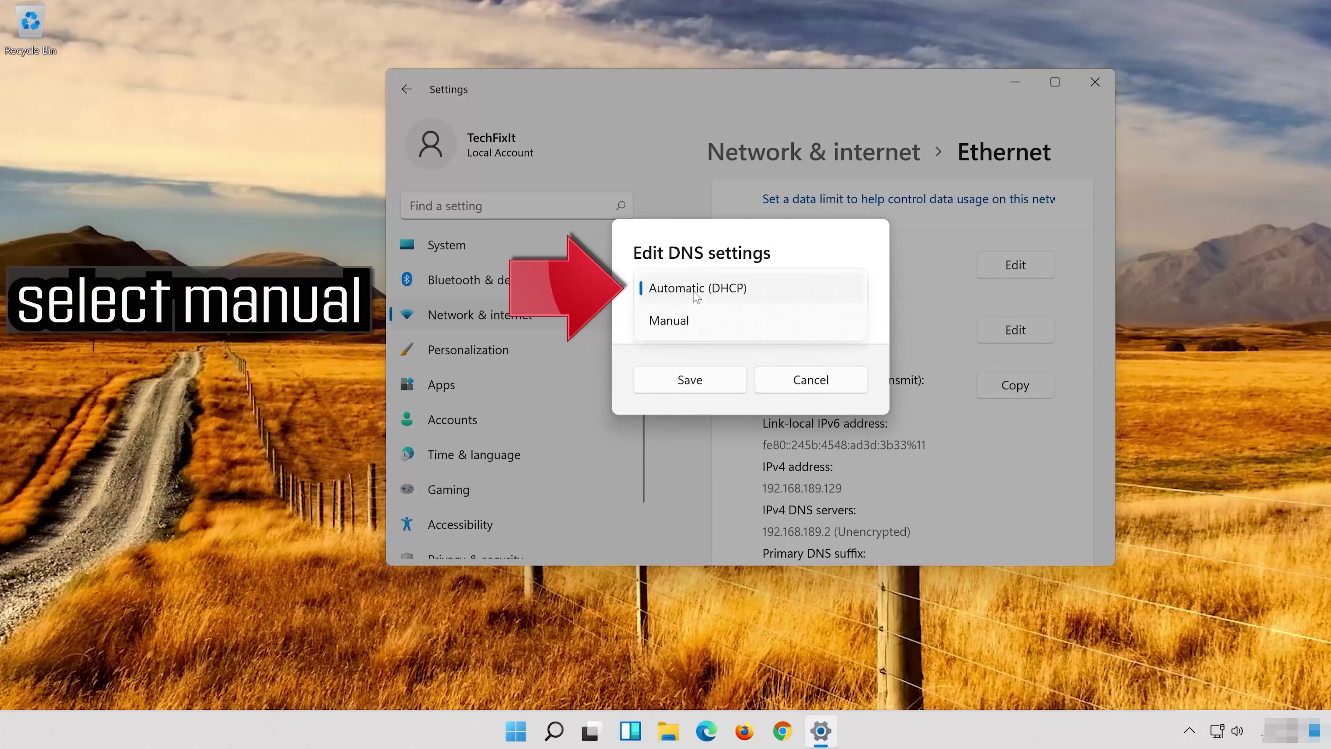
left_click(738, 327)
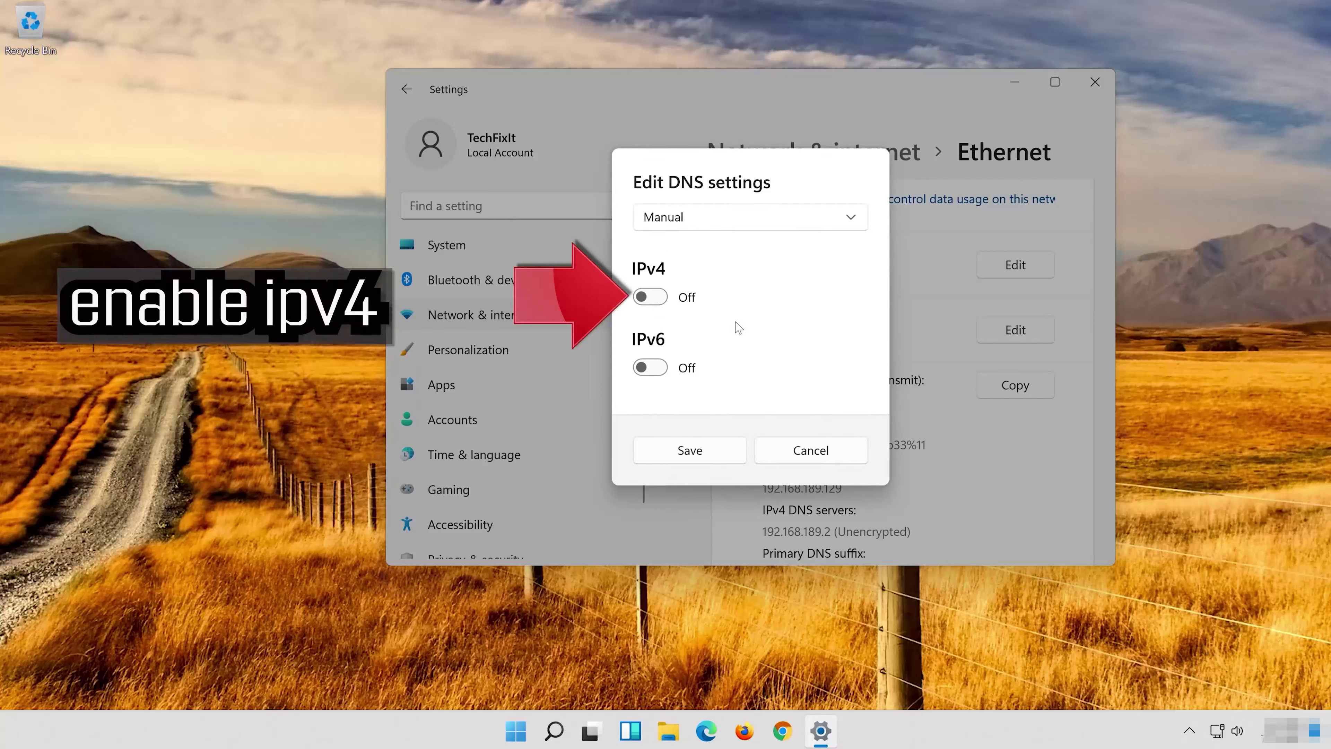
left_click(663, 303)
- Set the IPv4 preferred DNS to 8.8.8.8 with the encryption option Encrypted preferred, unencrypted allowed
left_click(801, 274)
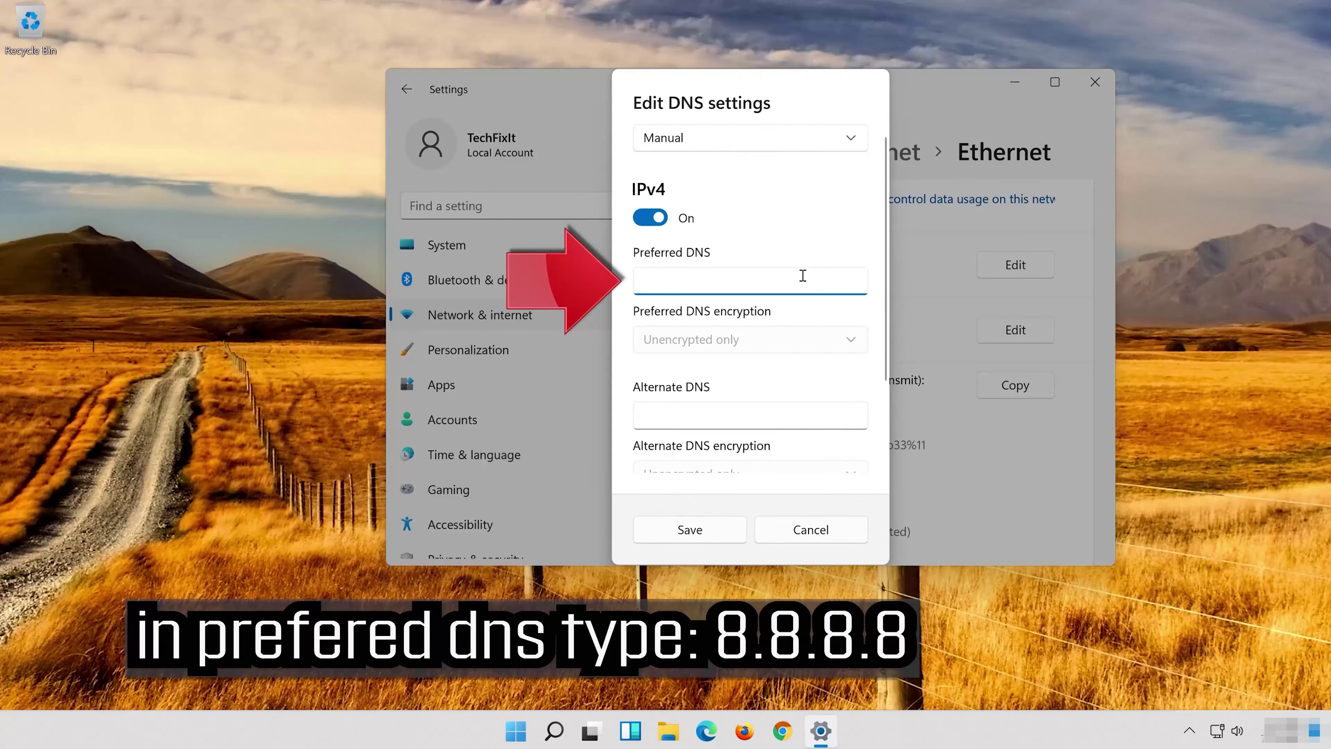
type("8.8.8.8")
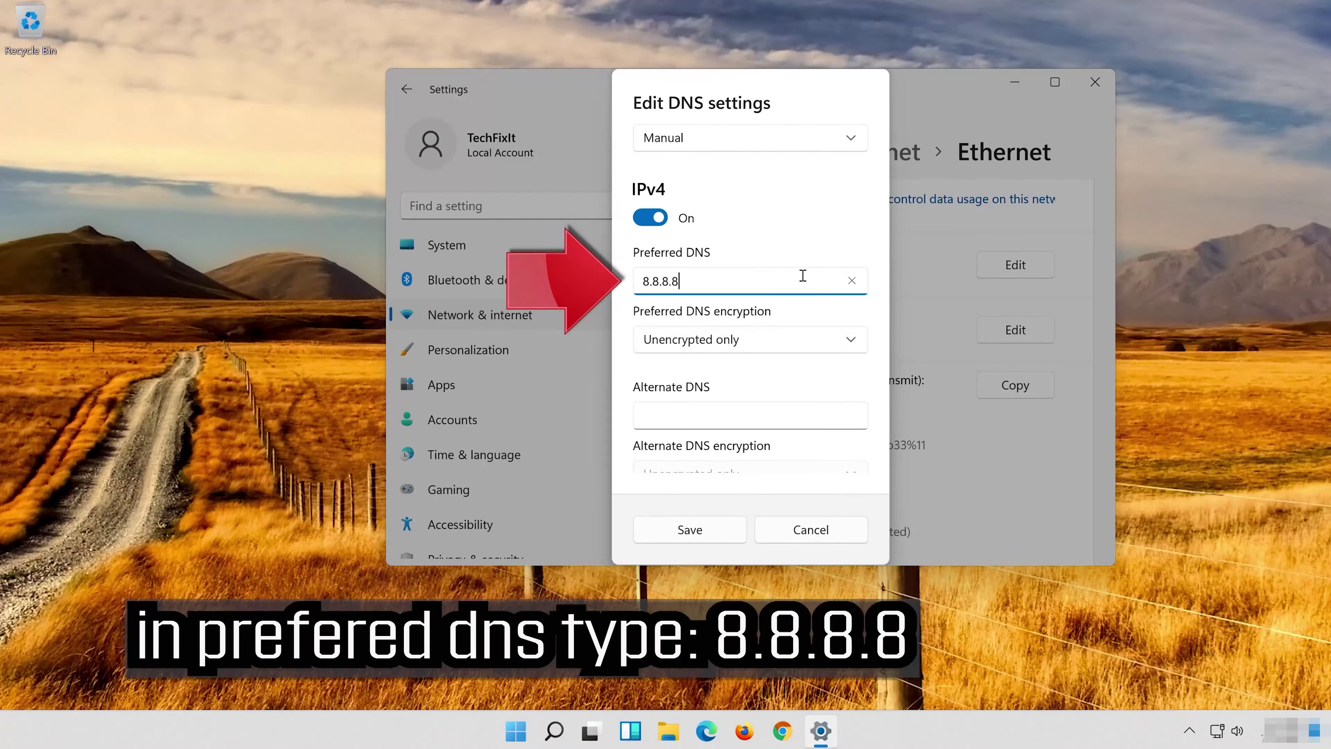
left_click(853, 339)
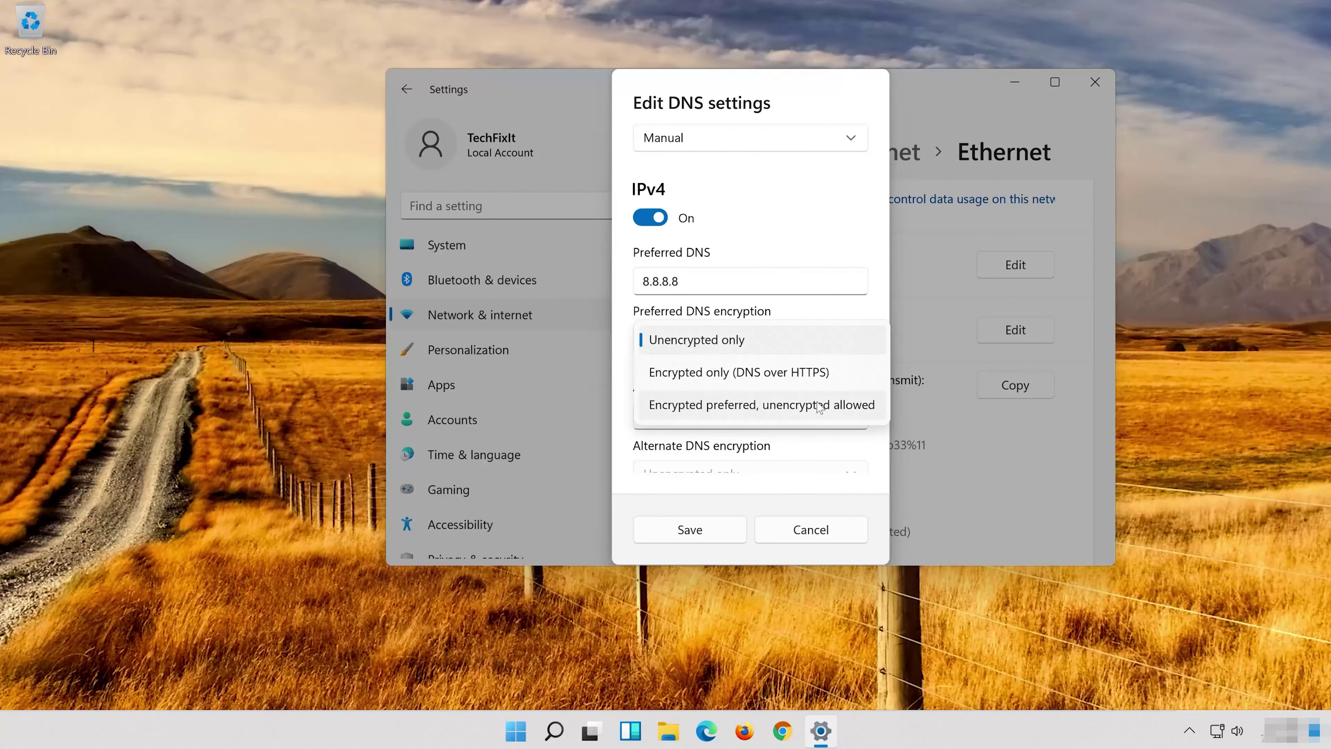
left_click(819, 407)
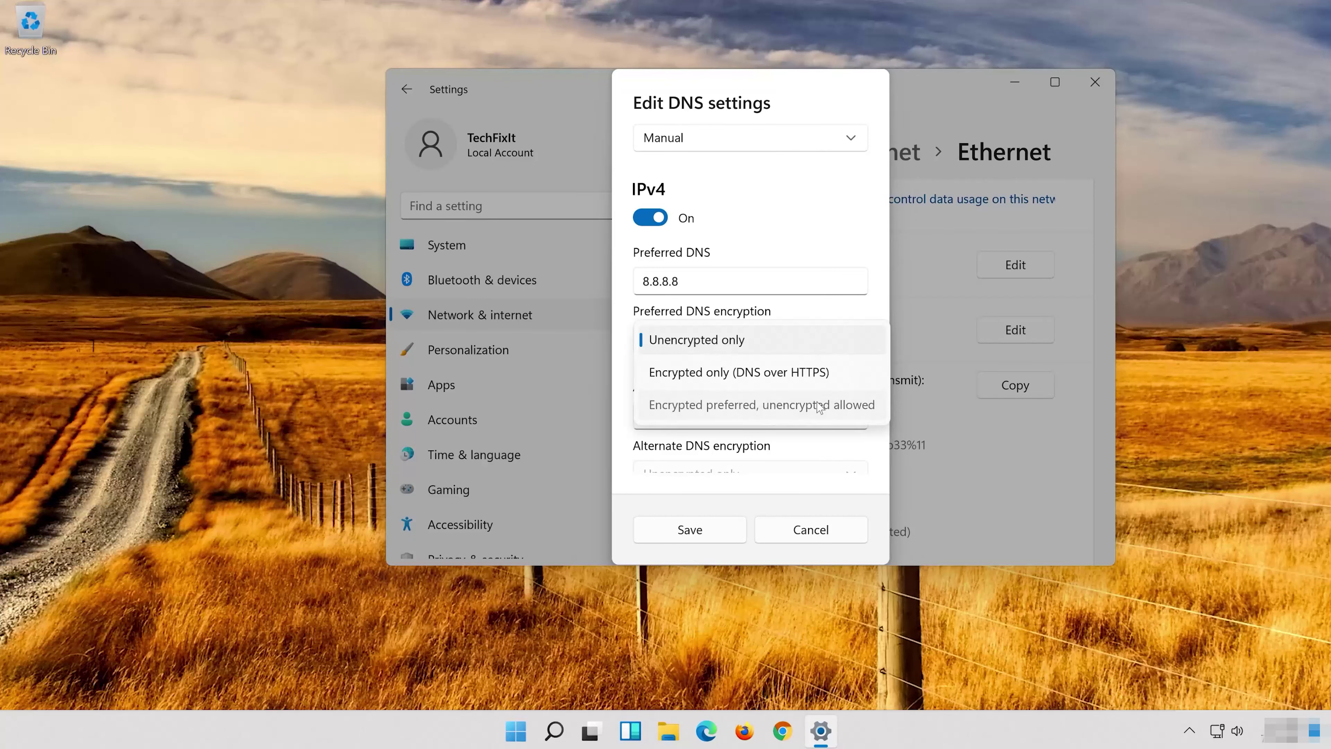
- Set the alternate DNS to 8.8.4.4 with Encrypted preferred, unencrypted allowed, and save the DNS settings
left_click(801, 415)
type("8.8.")
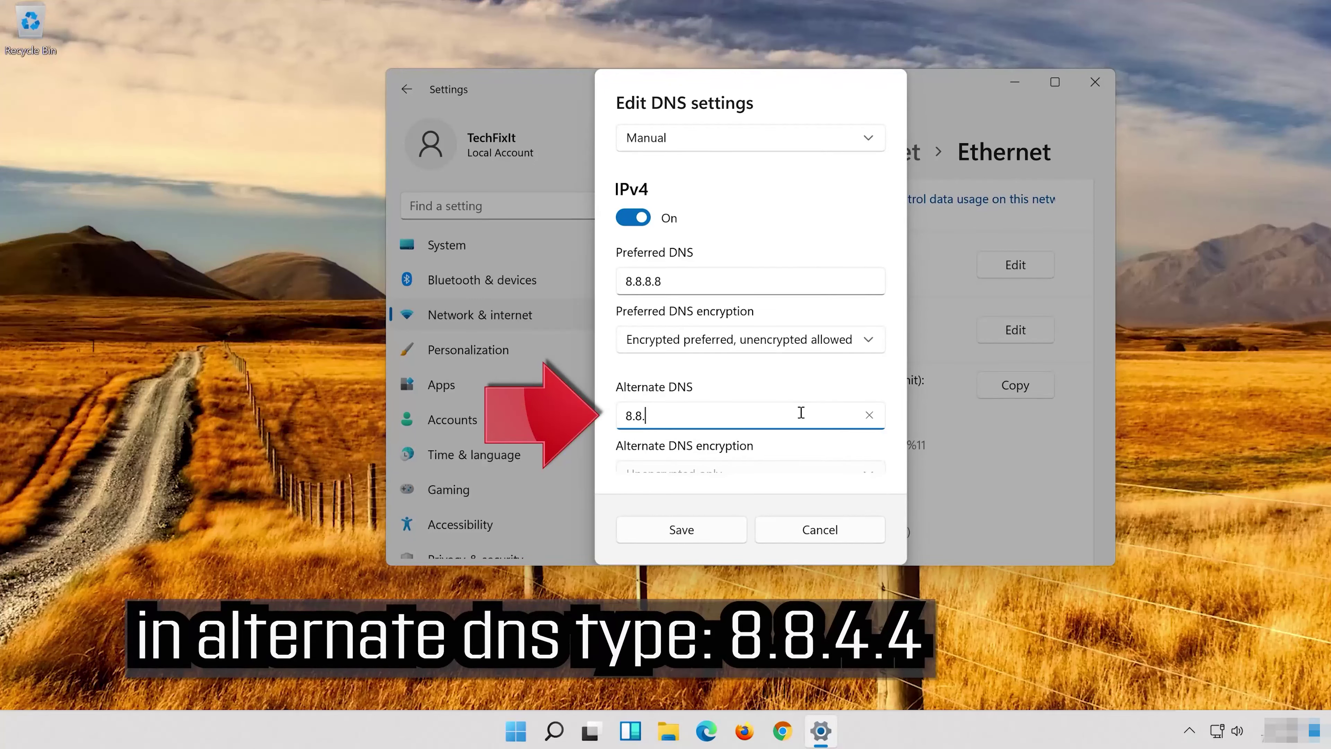
type("4.4")
scroll(869, 386, "down", 2)
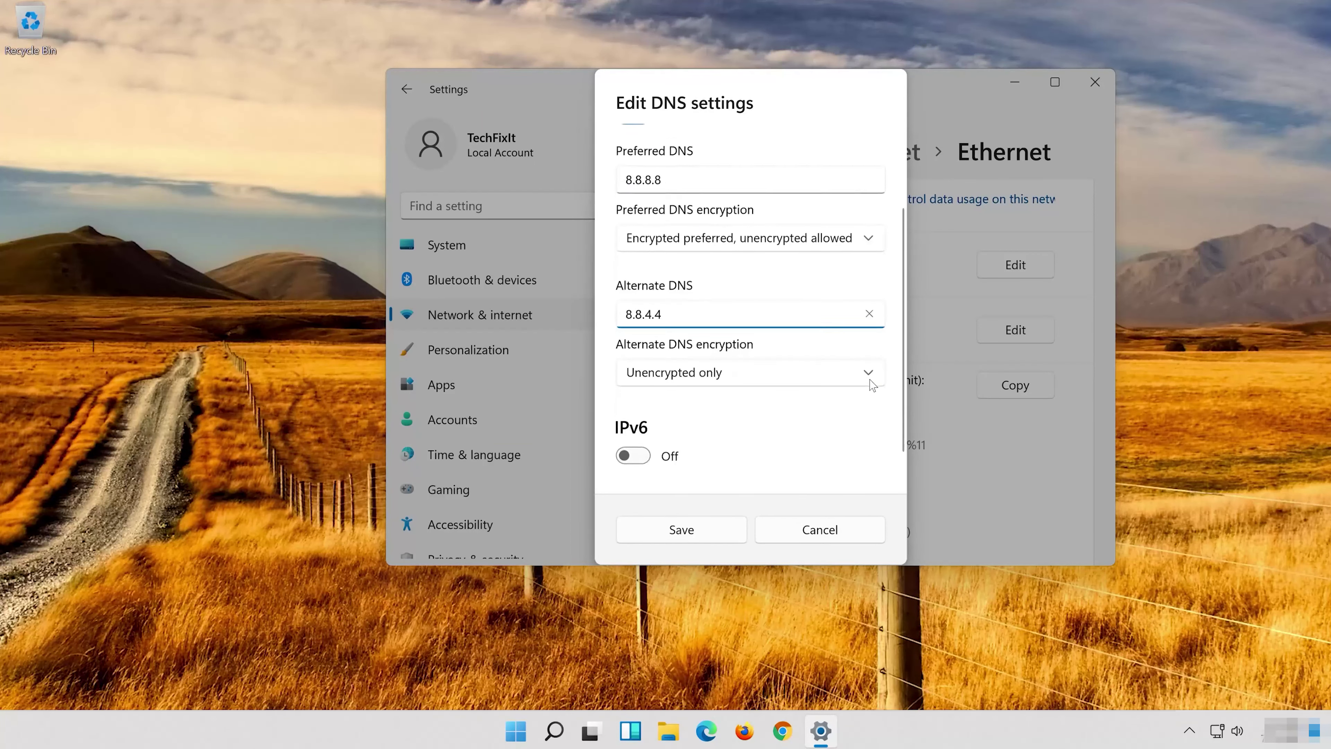
left_click(801, 371)
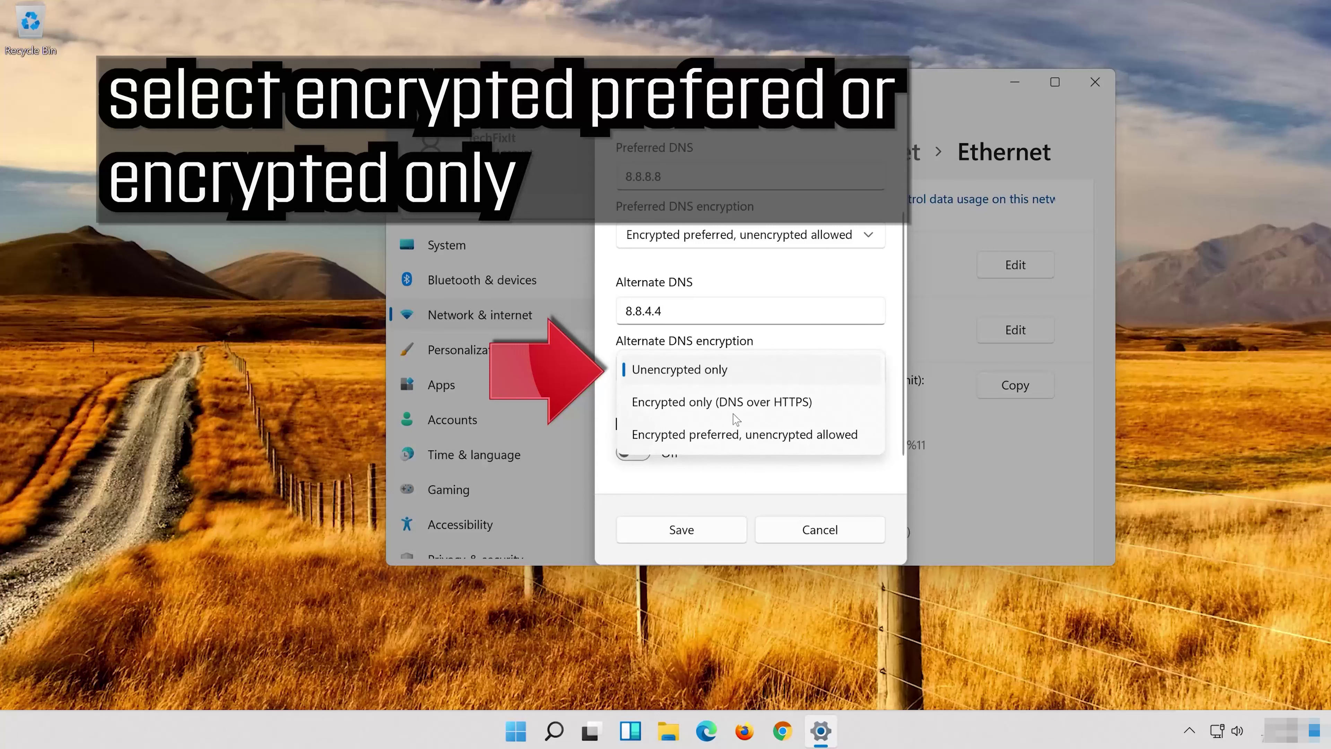
left_click(774, 438)
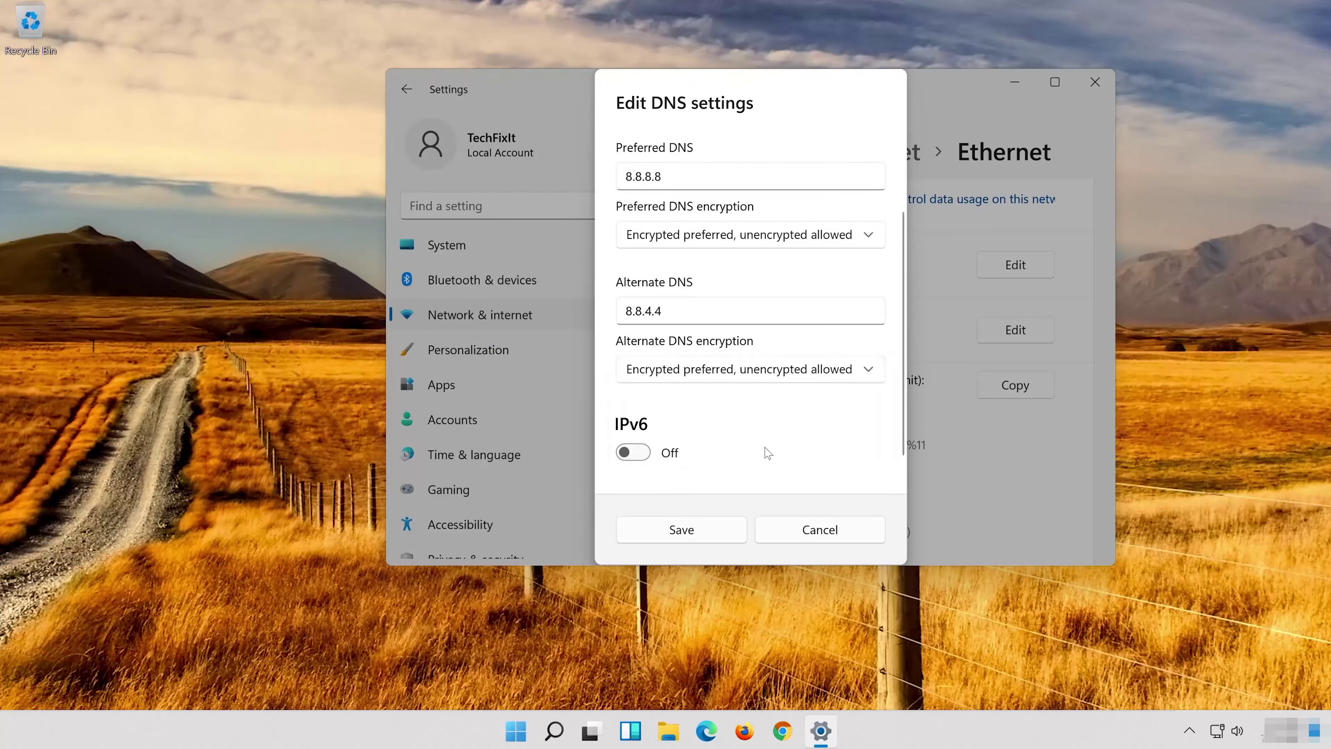
left_click(661, 532)
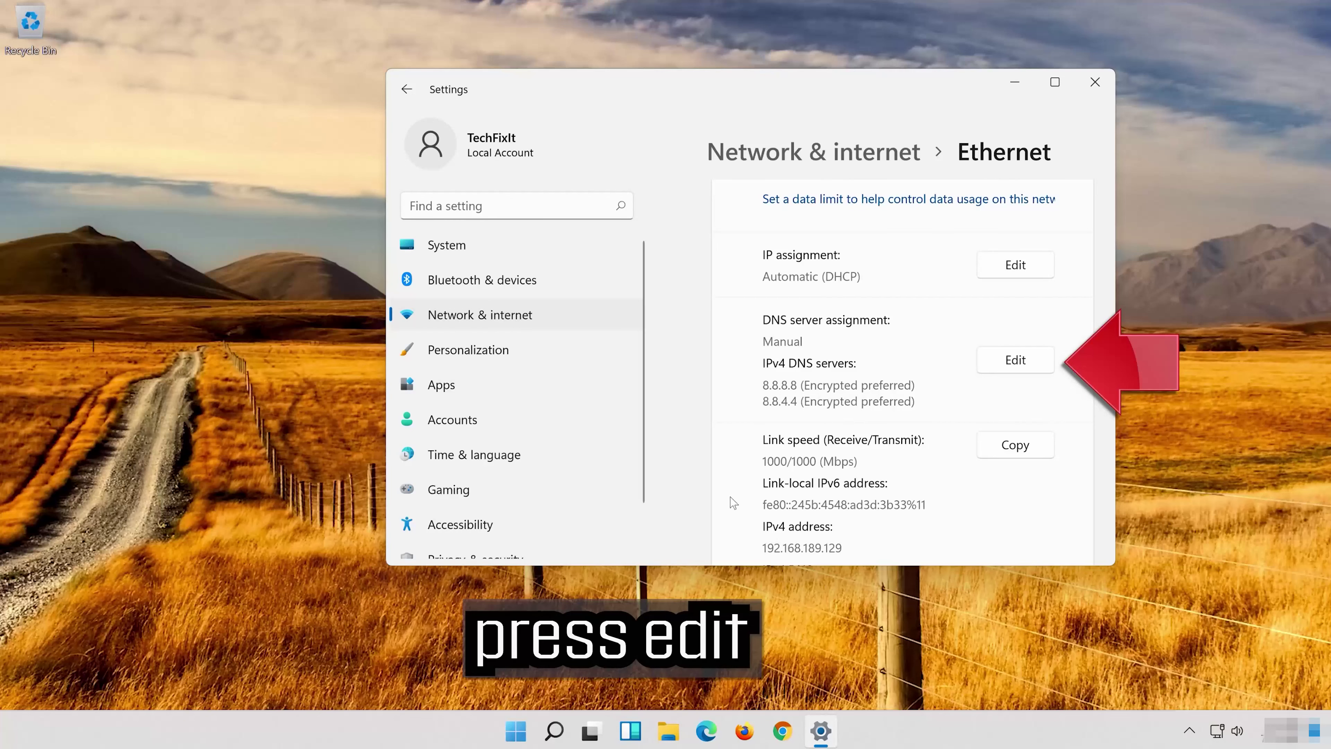
- Turn IPv4 off in the Ethernet DNS settings, return the assignment to Automatic (DHCP), and save
left_click(1010, 365)
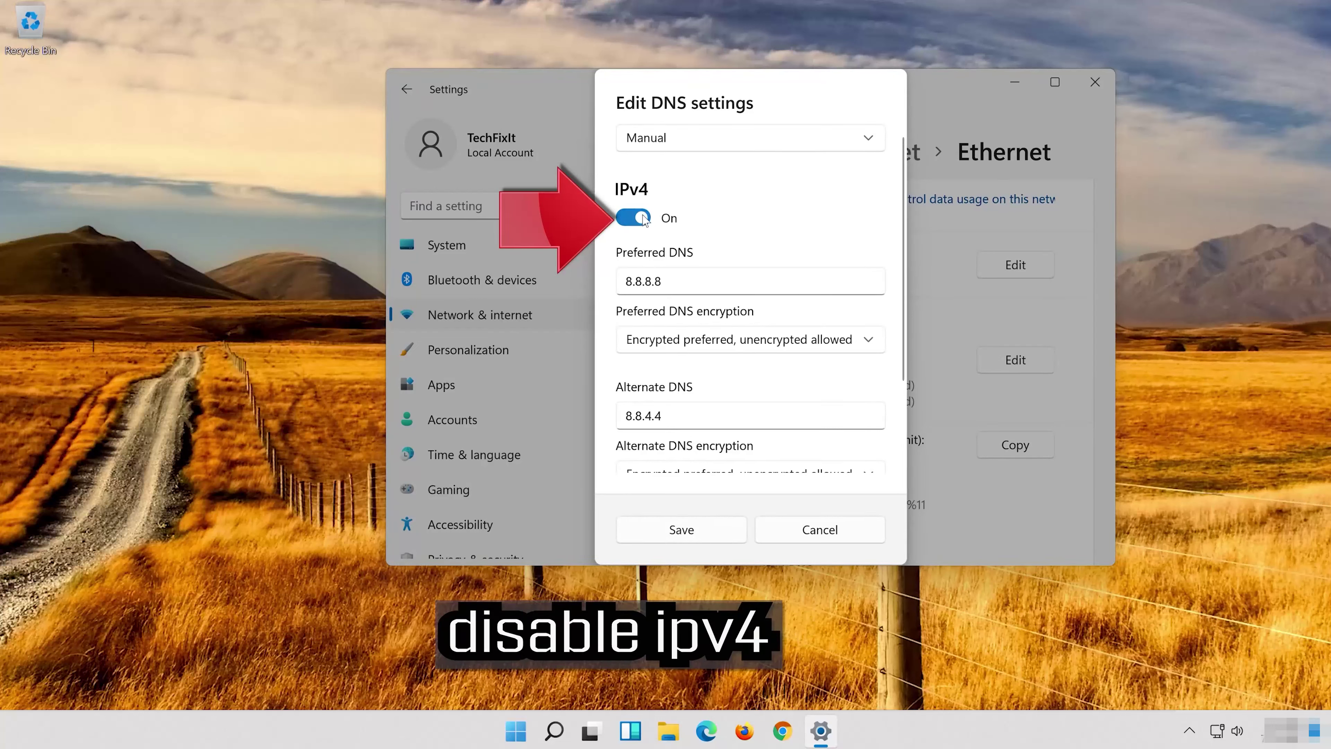
left_click(634, 217)
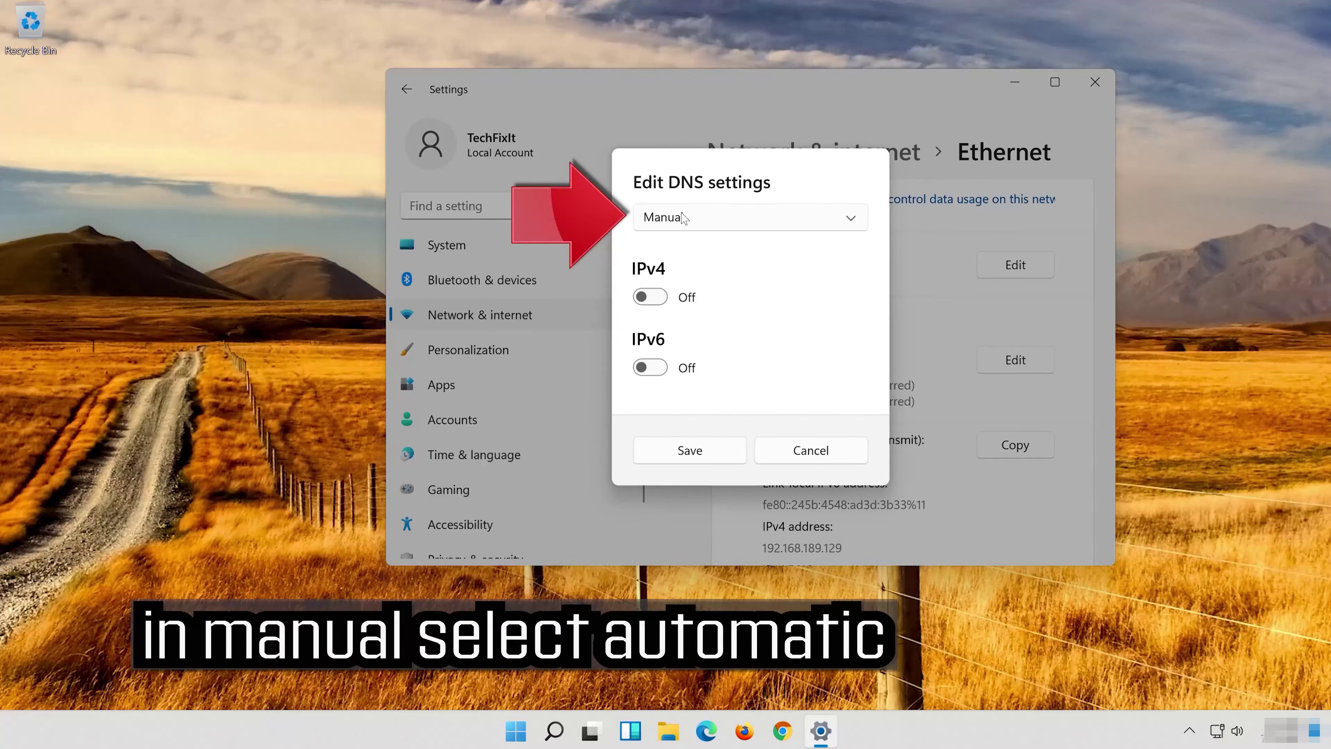
left_click(748, 221)
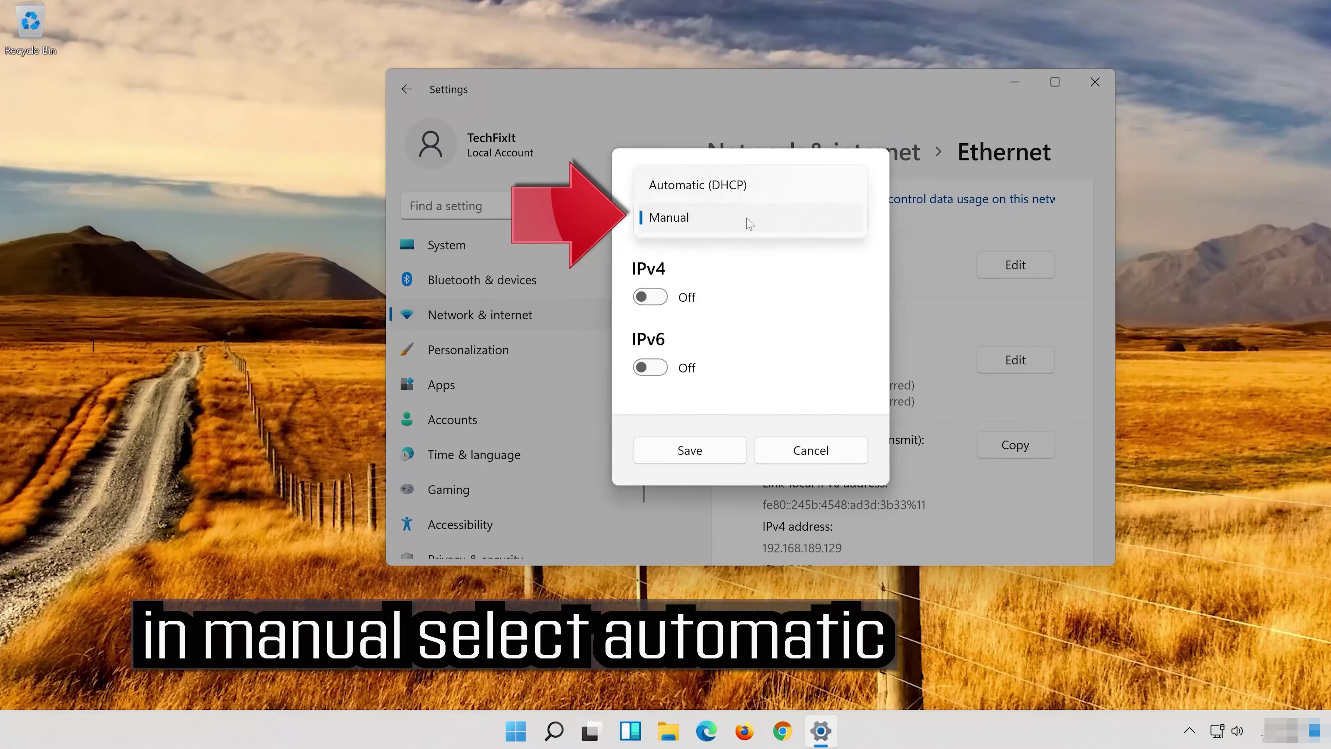
left_click(785, 188)
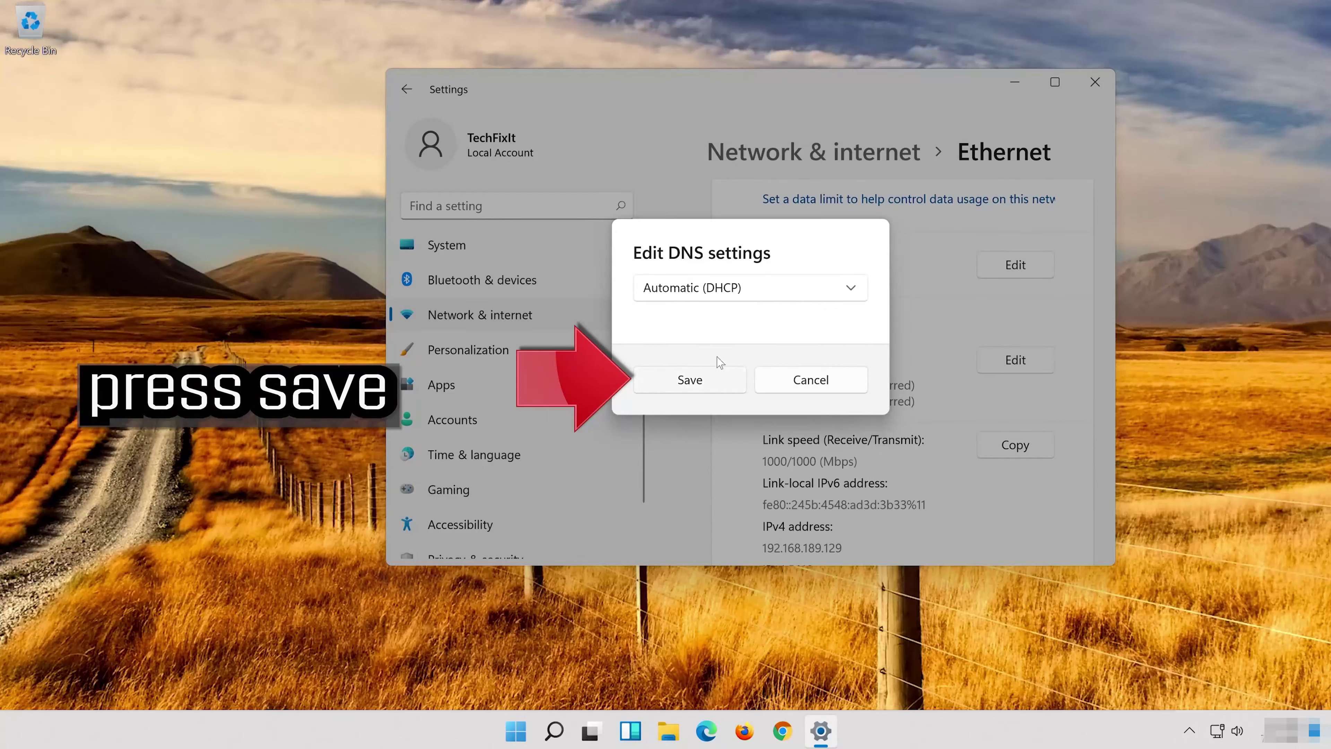
left_click(690, 380)
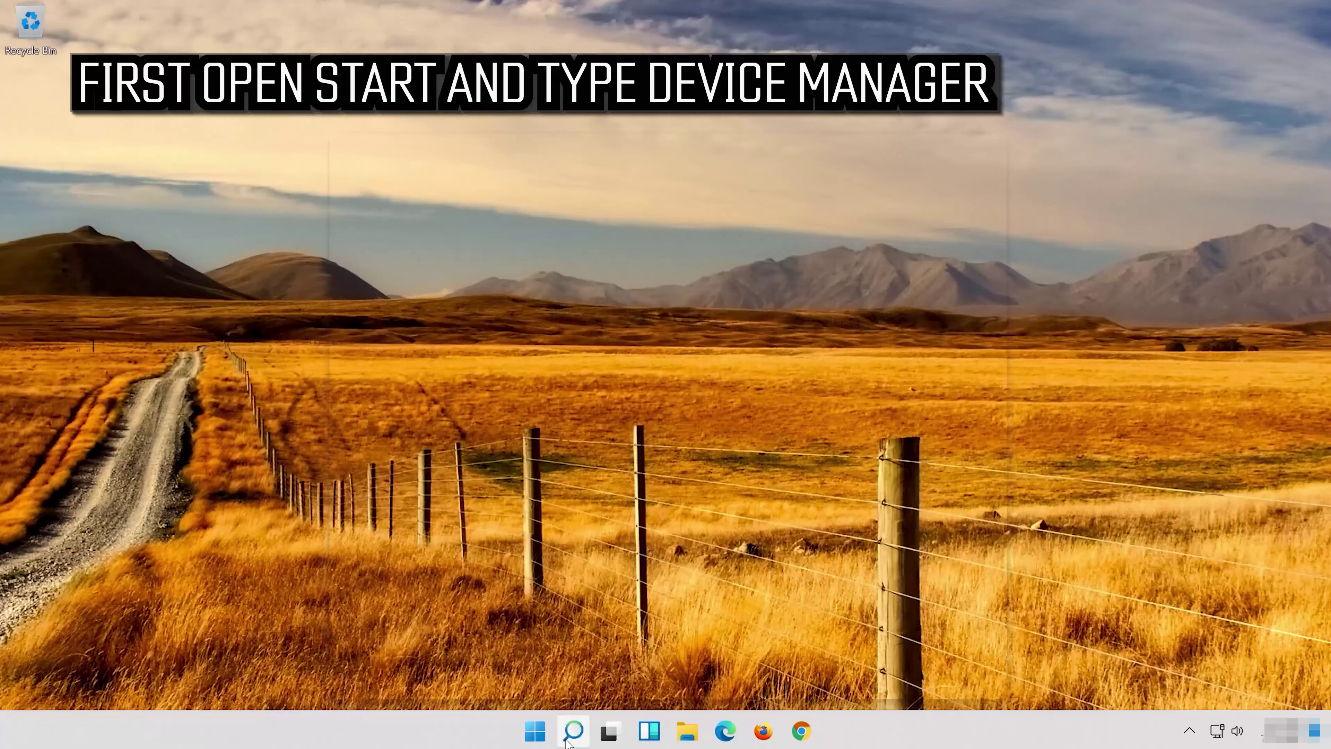
- Search Windows for device manager and open Device Manager
left_click(566, 739)
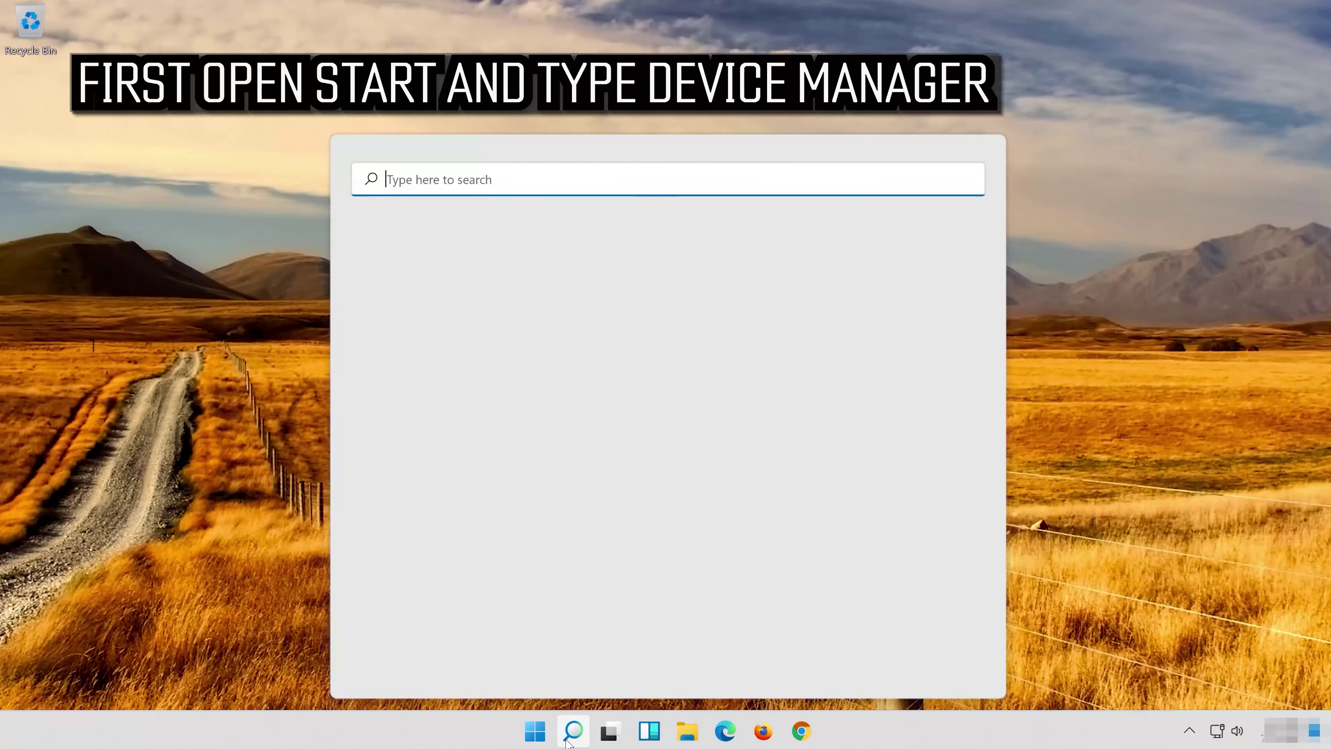
type("dev")
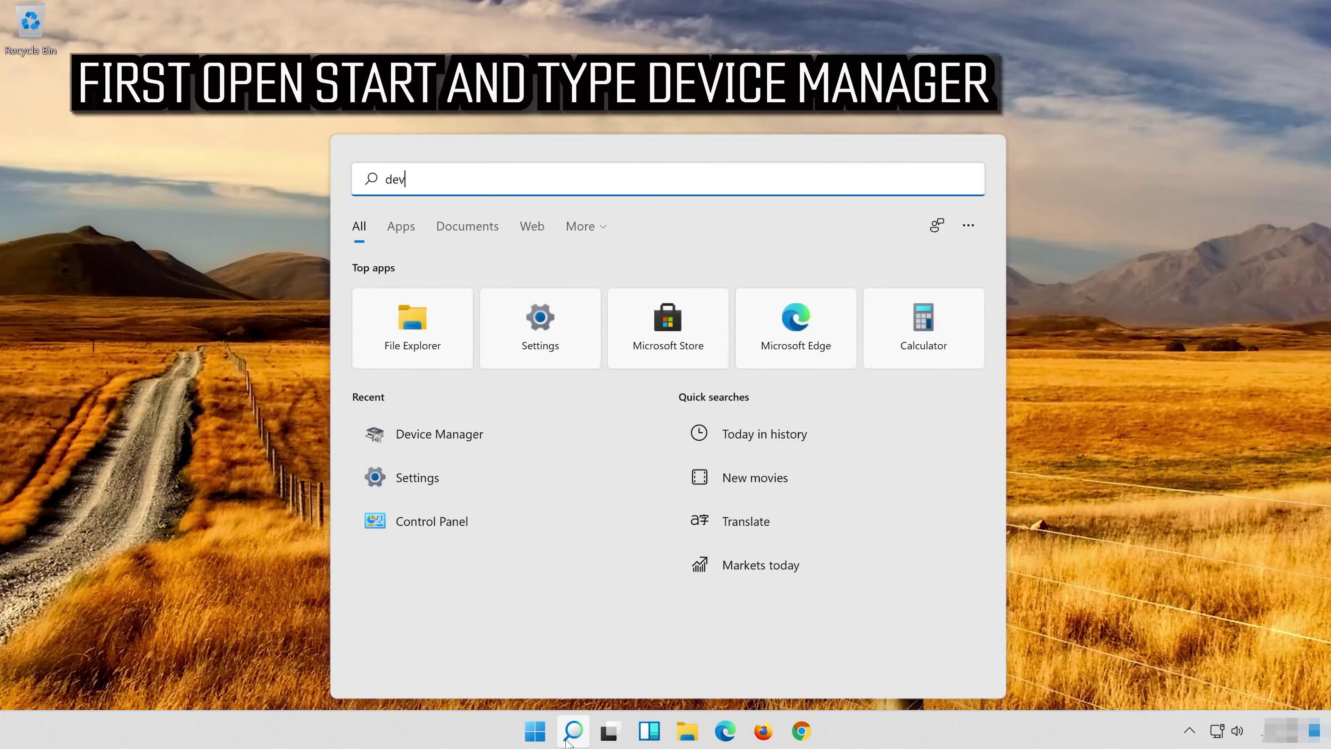
type("ice manager")
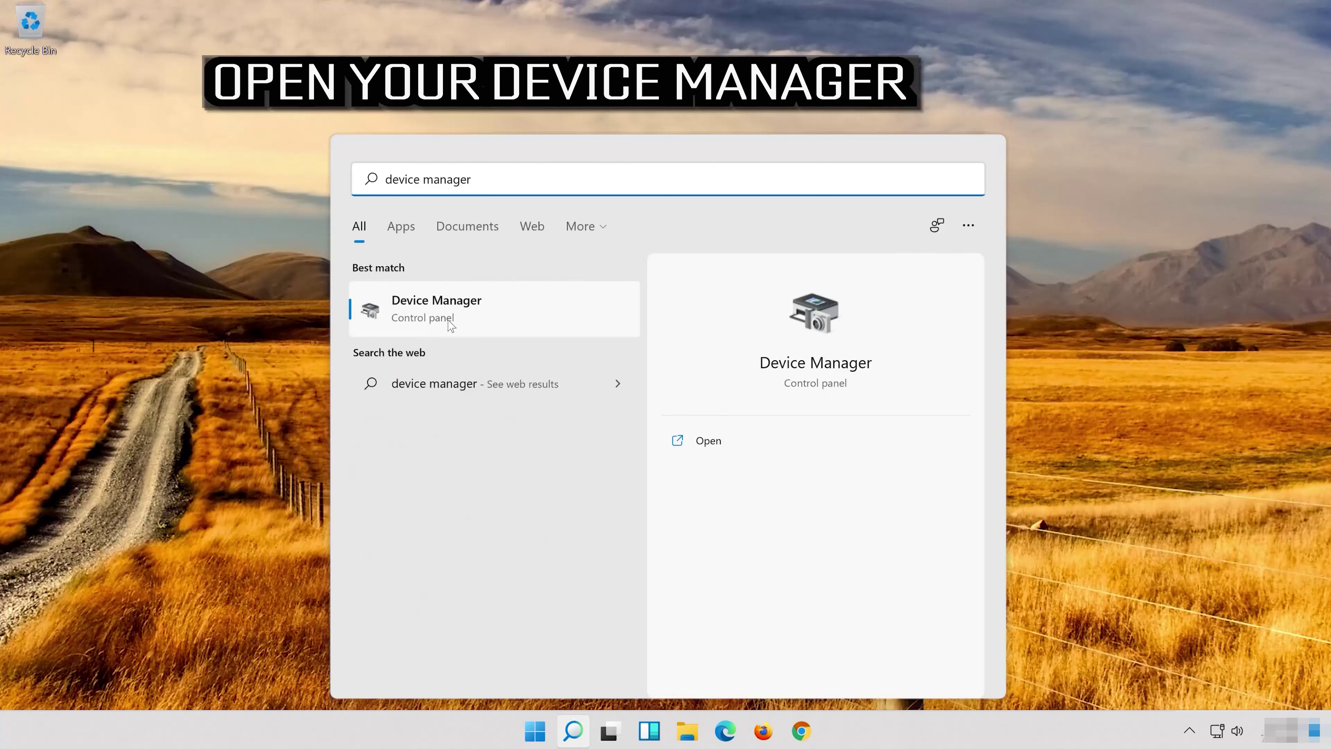
left_click(472, 317)
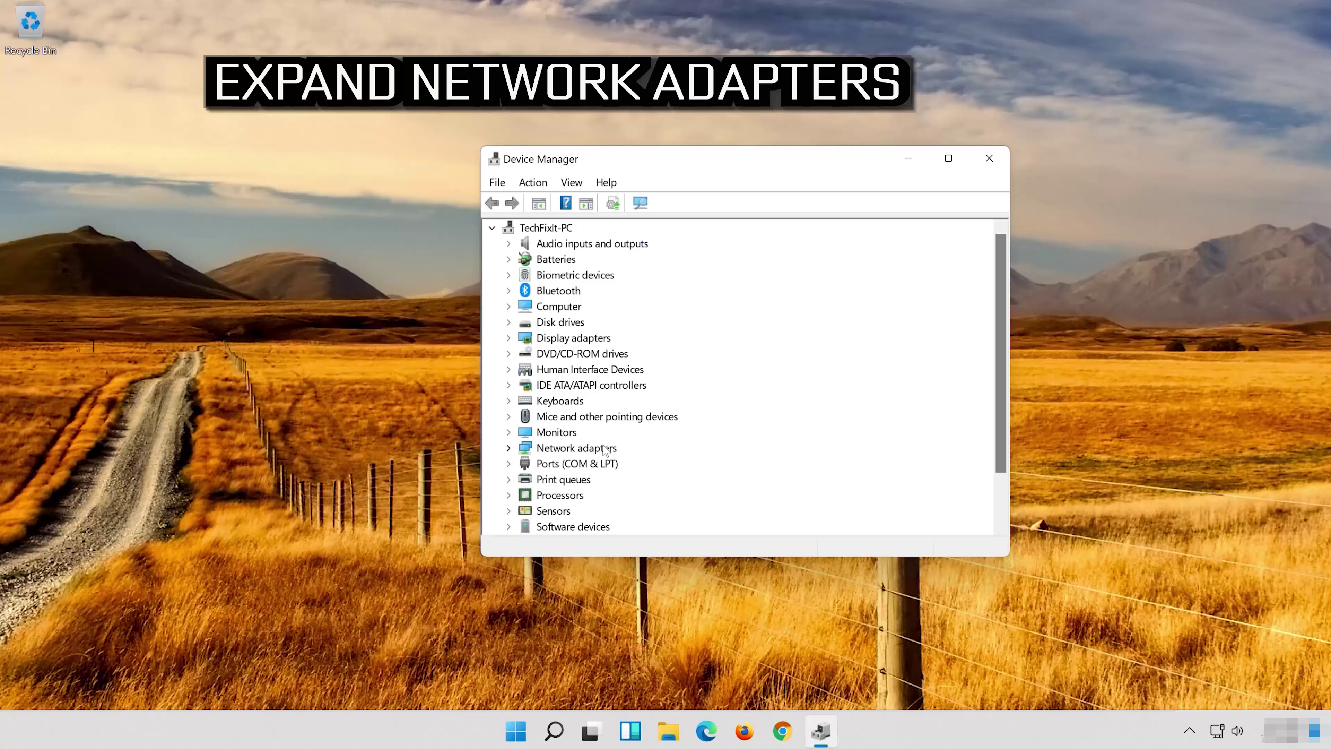
- Expand Network adapters and show the driver properties of the Intel(R) 82574L Gigabit Network Connection
left_click(508, 448)
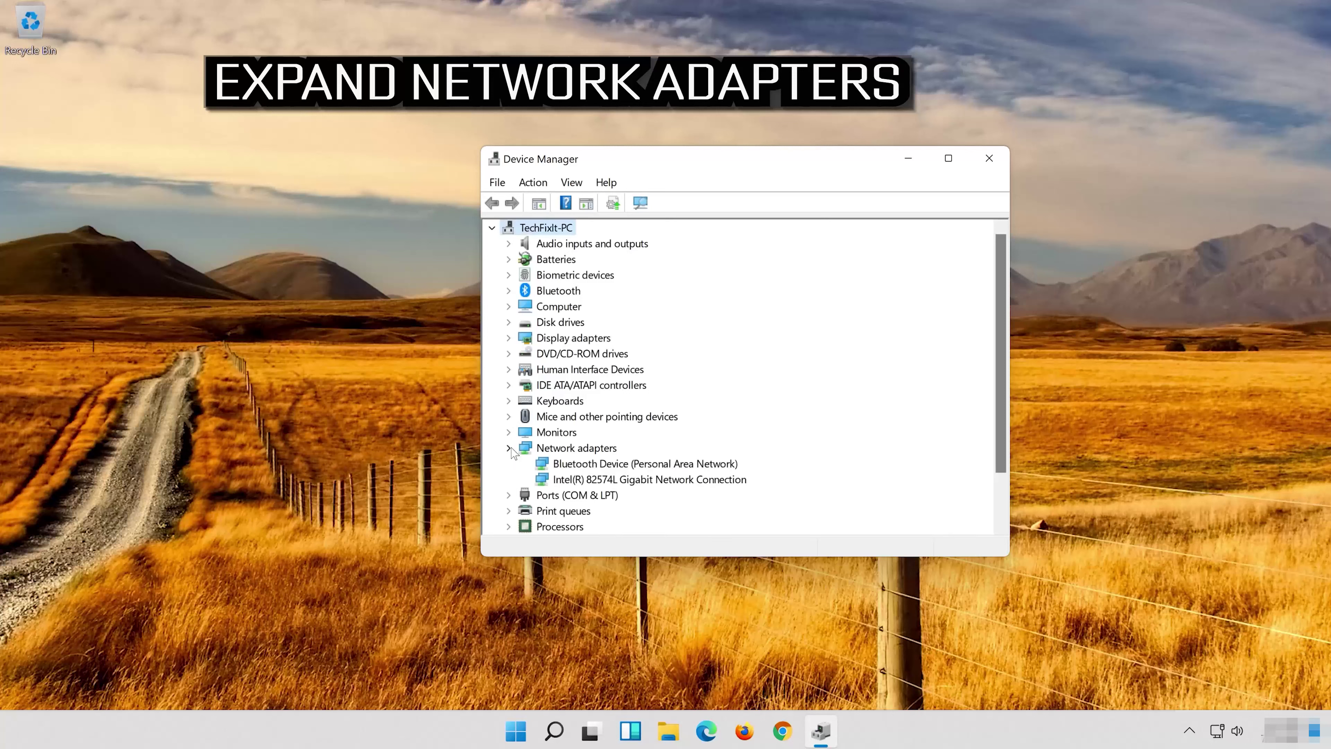
left_click(596, 481)
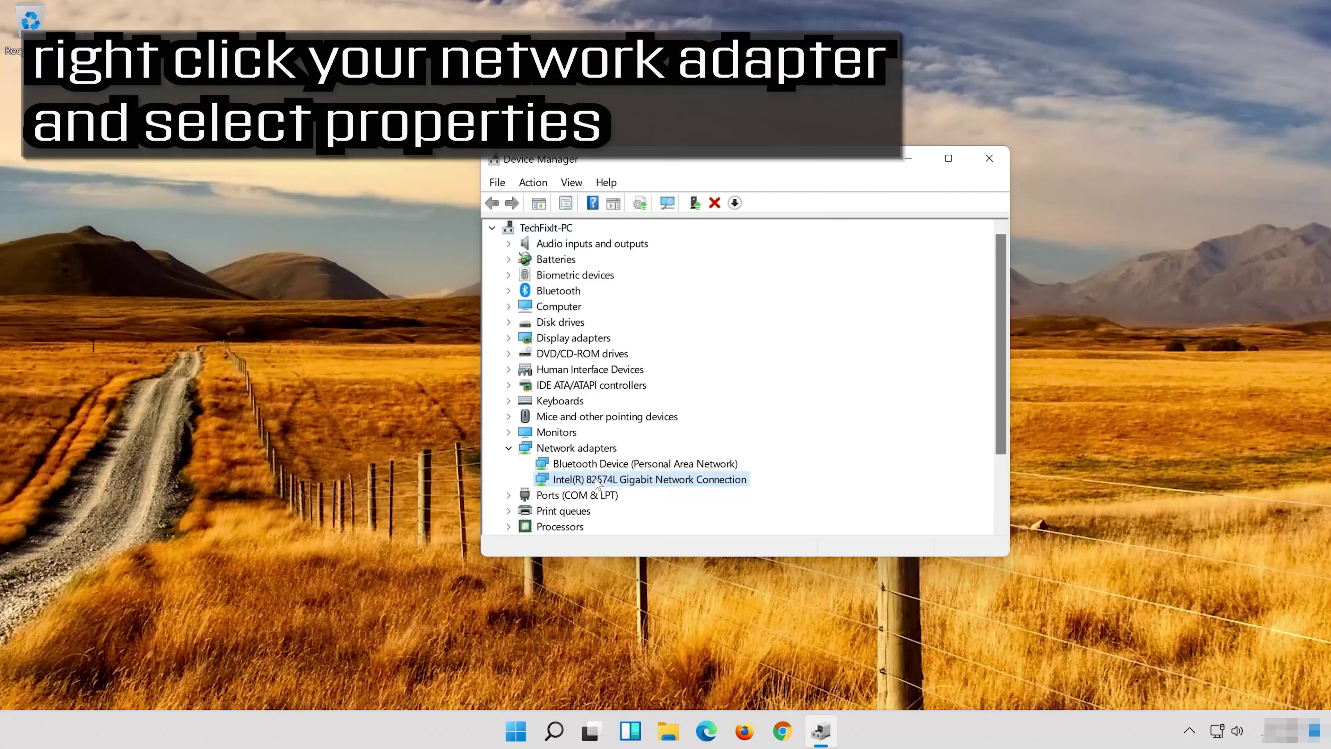
right_click(653, 482)
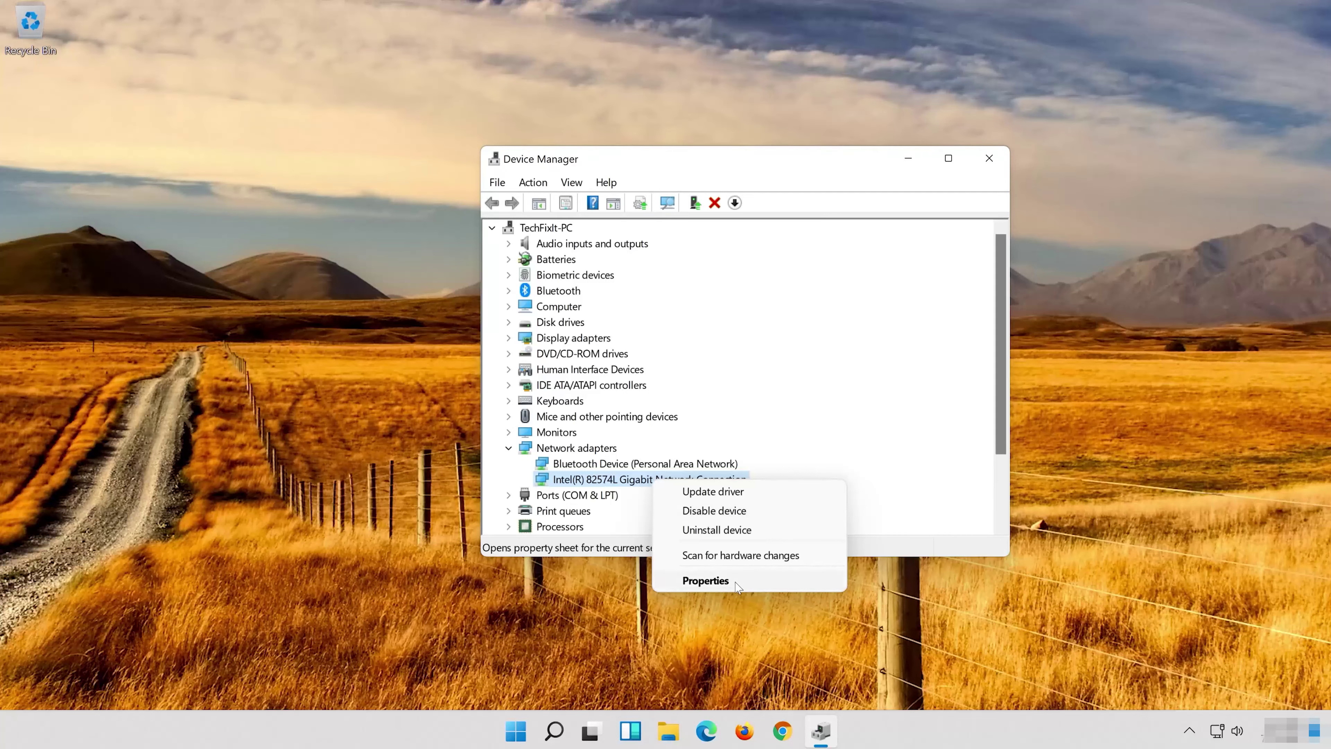
left_click(736, 582)
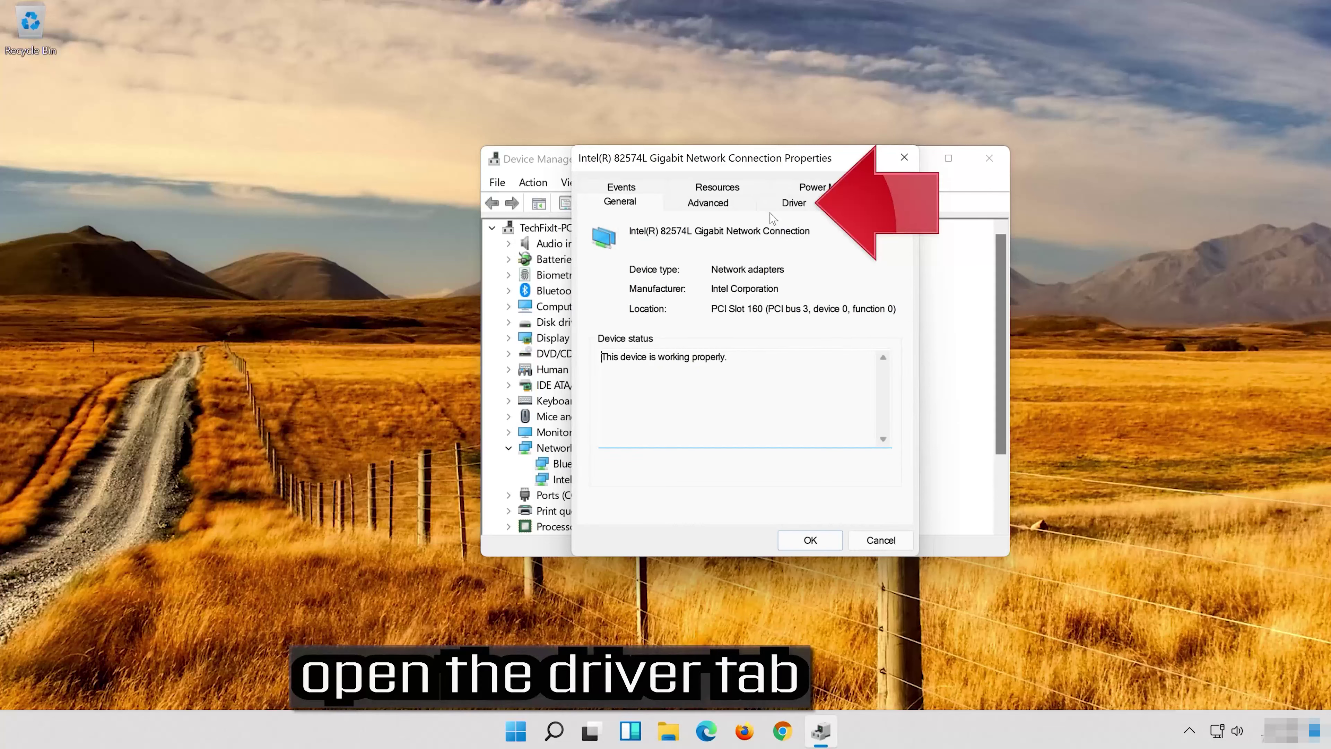
left_click(794, 203)
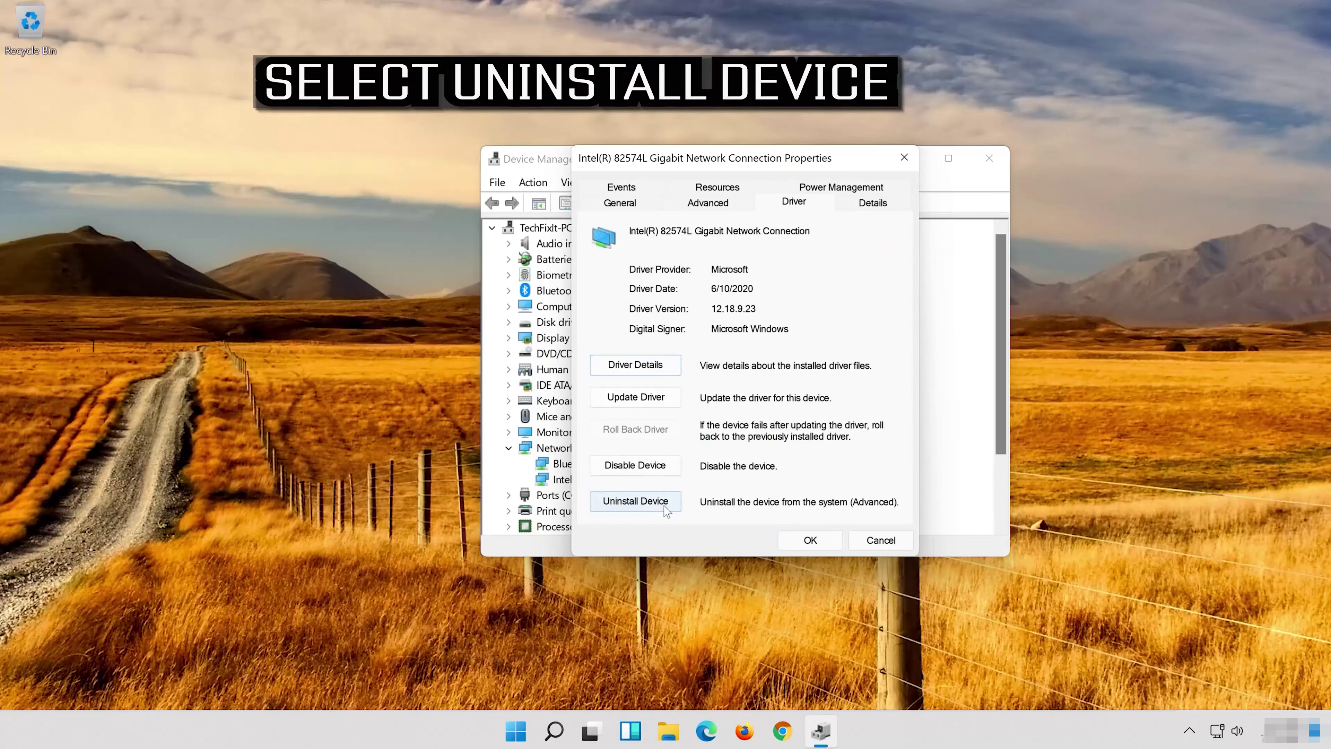
- Uninstall the Intel(R) 82574L Gigabit Network Connection device and close Device Manager
left_click(645, 504)
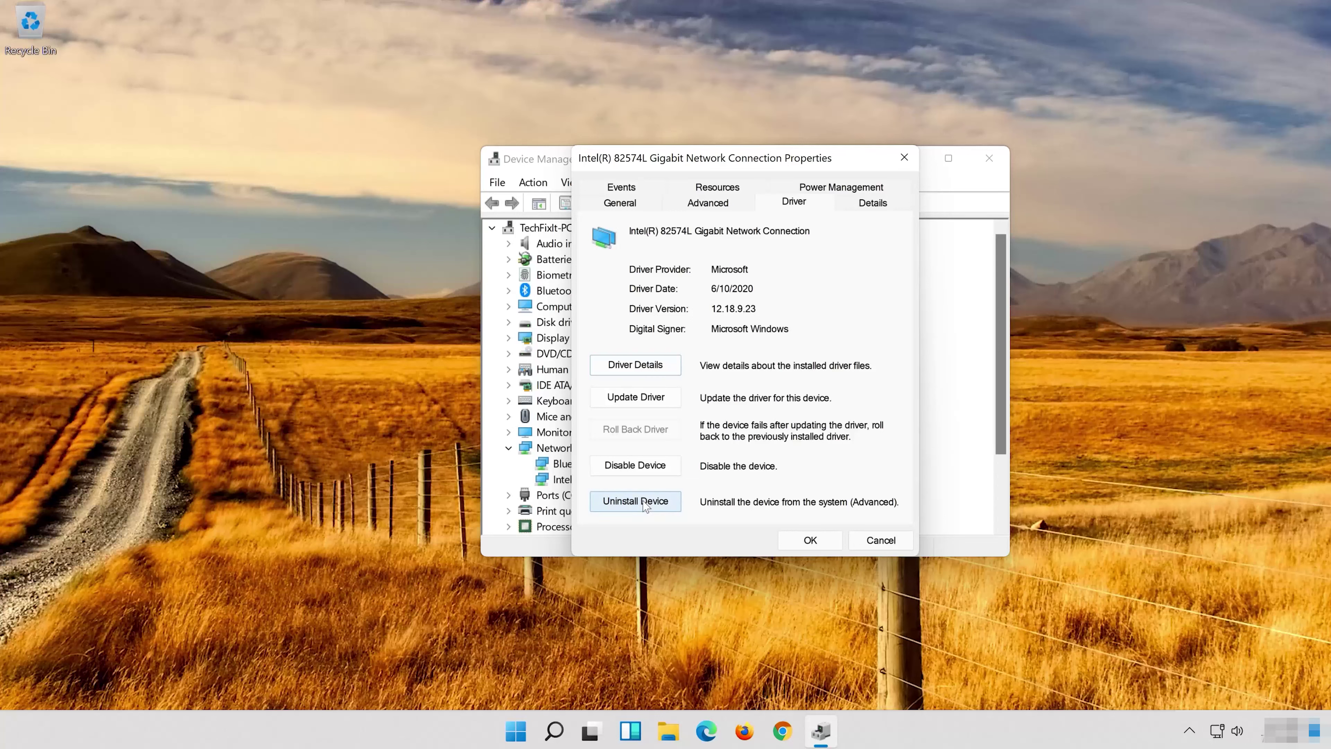
left_click(645, 502)
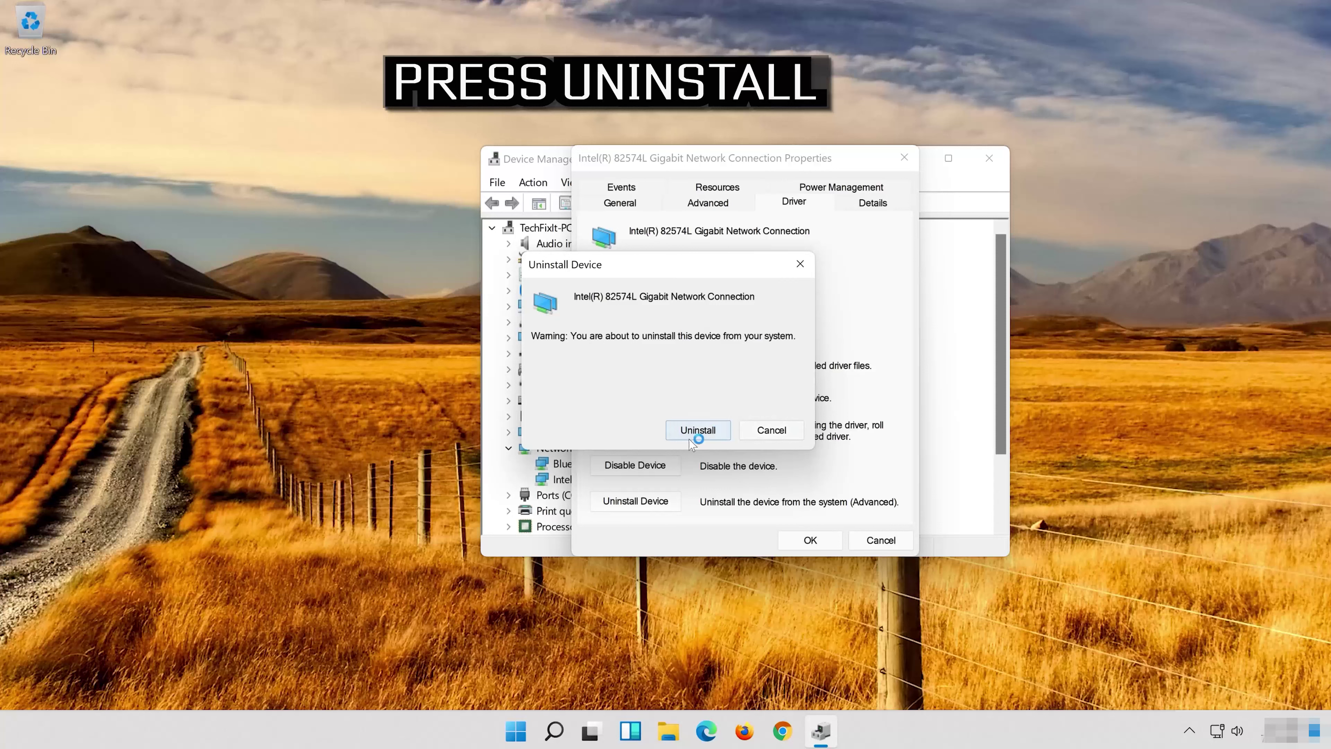
left_click(708, 435)
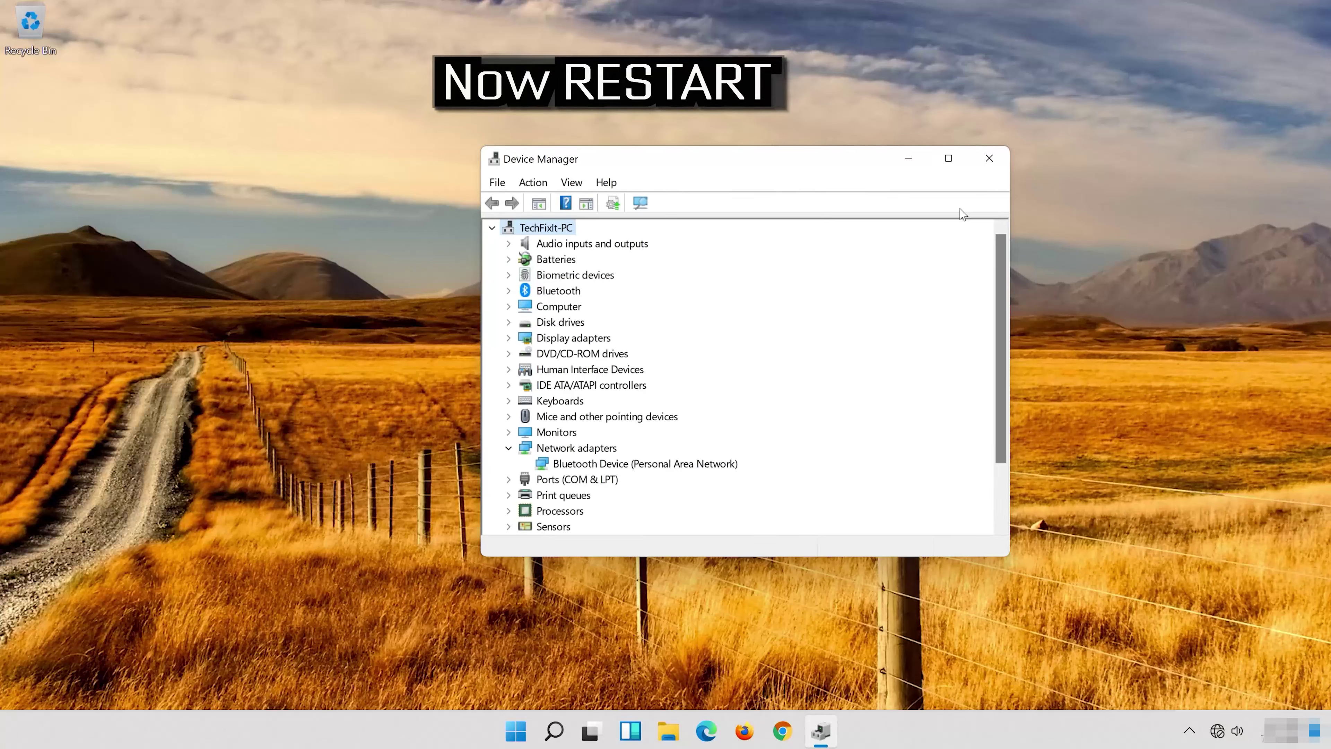
left_click(999, 159)
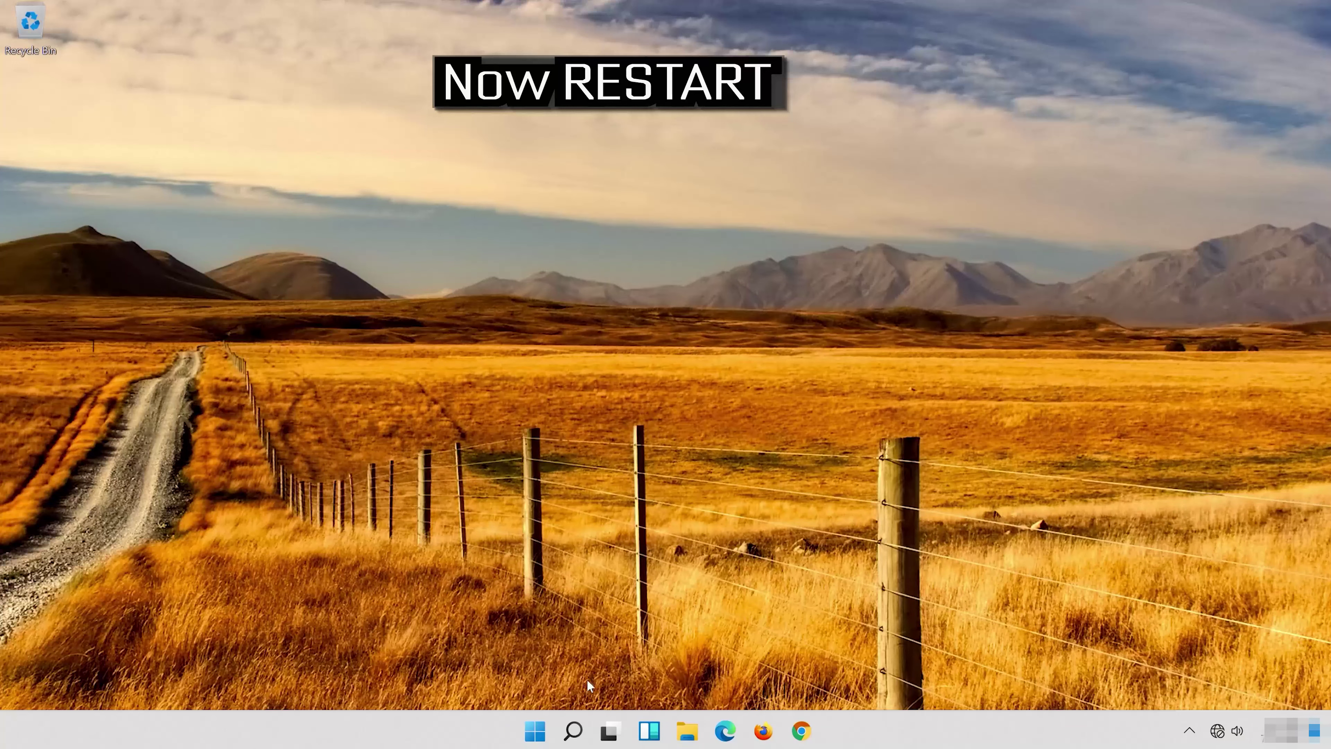
- Restart the computer after the network adapter's removal
left_click(539, 732)
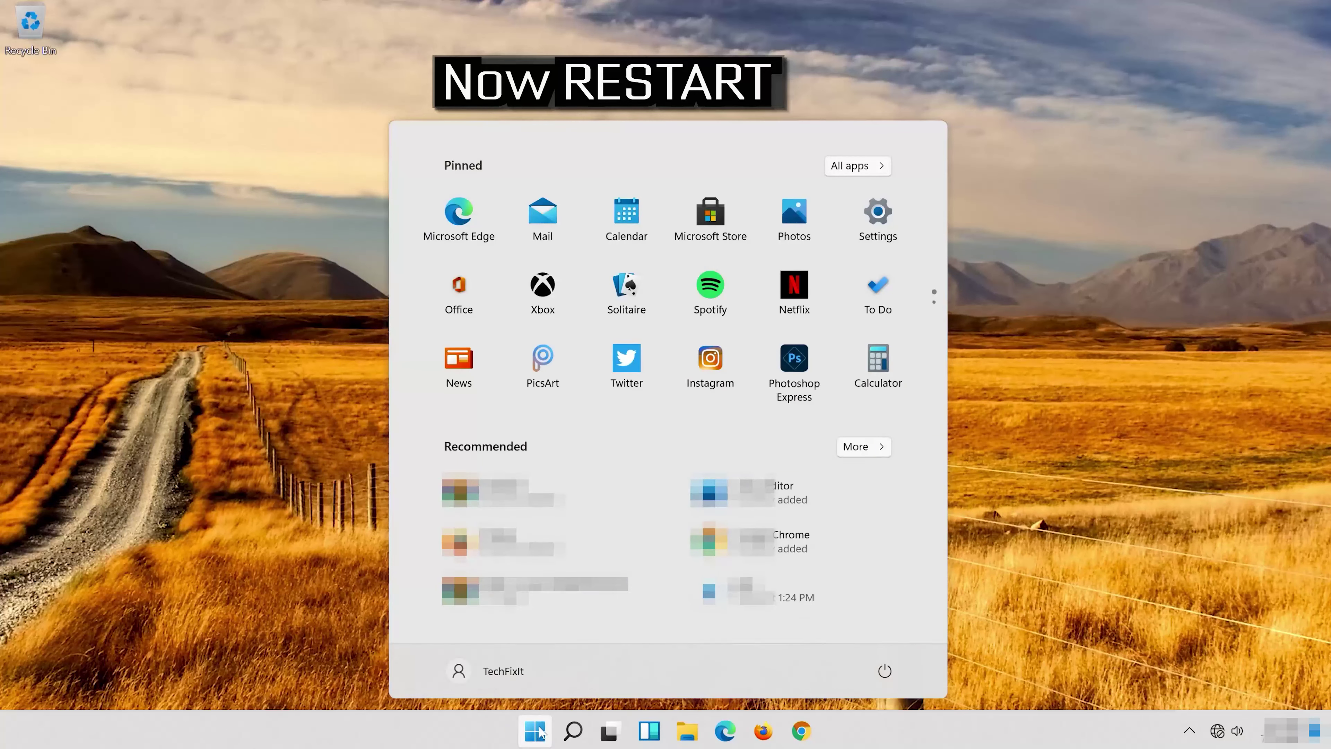
left_click(894, 672)
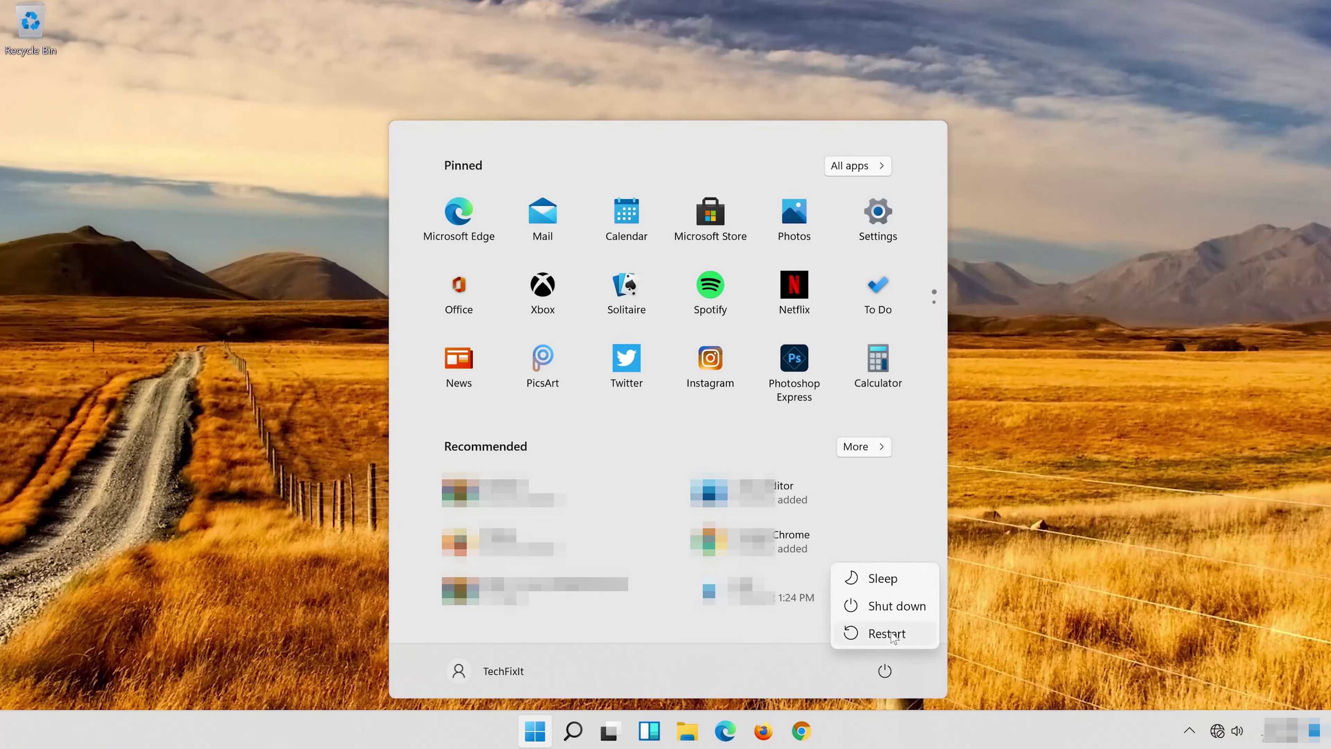